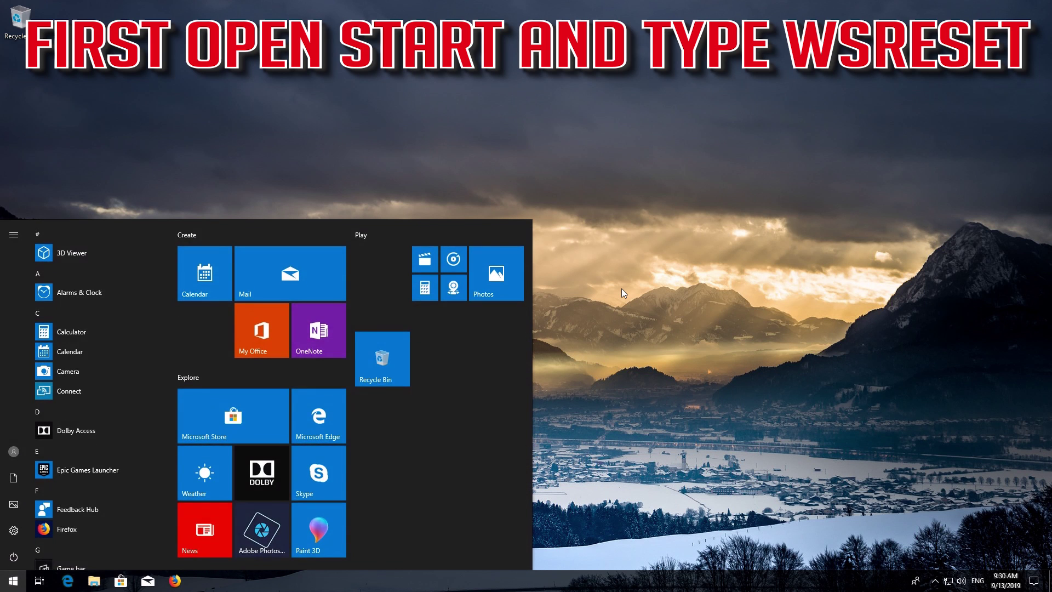
# Step: Run wsreset from the Start search to clear the Microsoft Store cache
pyautogui.write('wsreset')
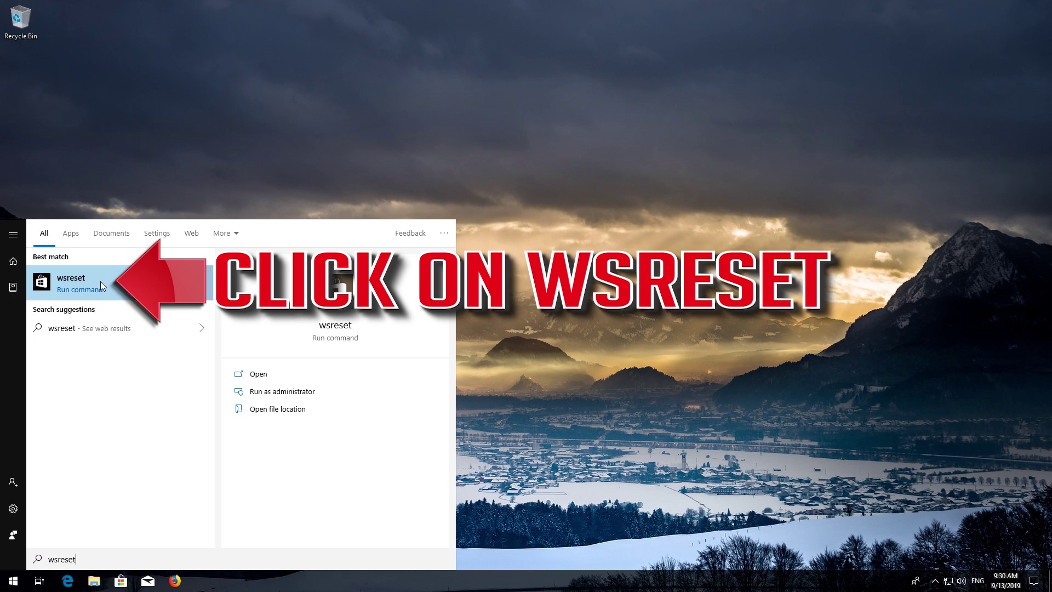
pyautogui.click(100, 284)
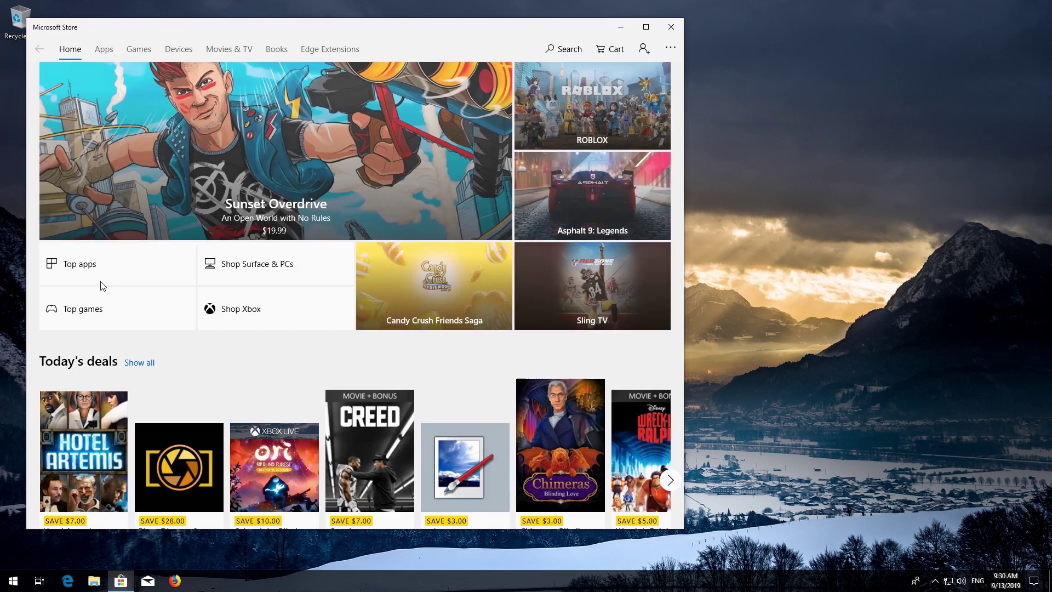
# Step: Close the Microsoft Store window, then restart Windows from Start > Power > Restart
pyautogui.click(671, 27)
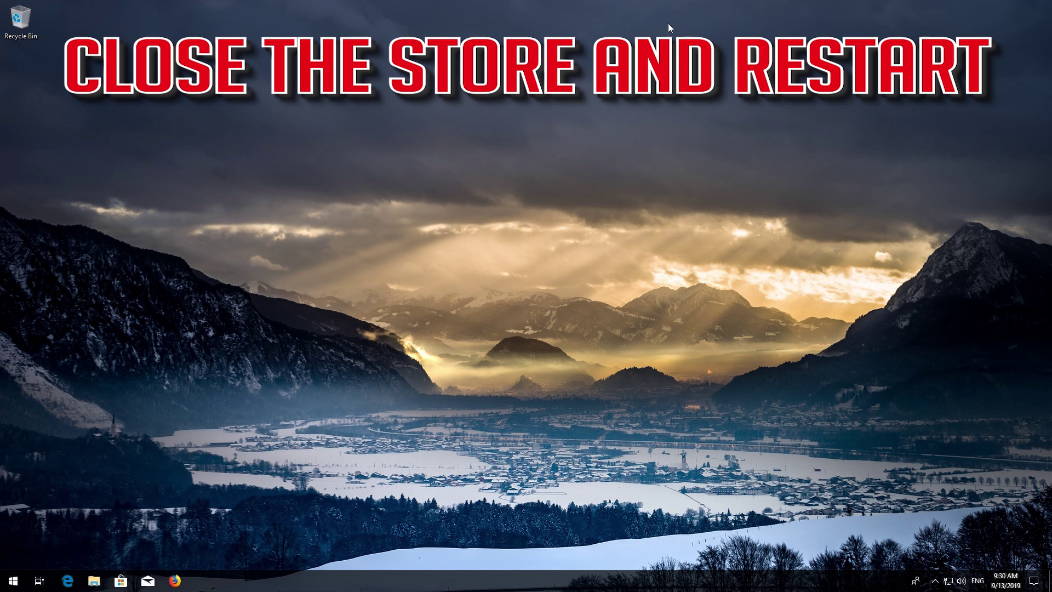
pyautogui.click(11, 579)
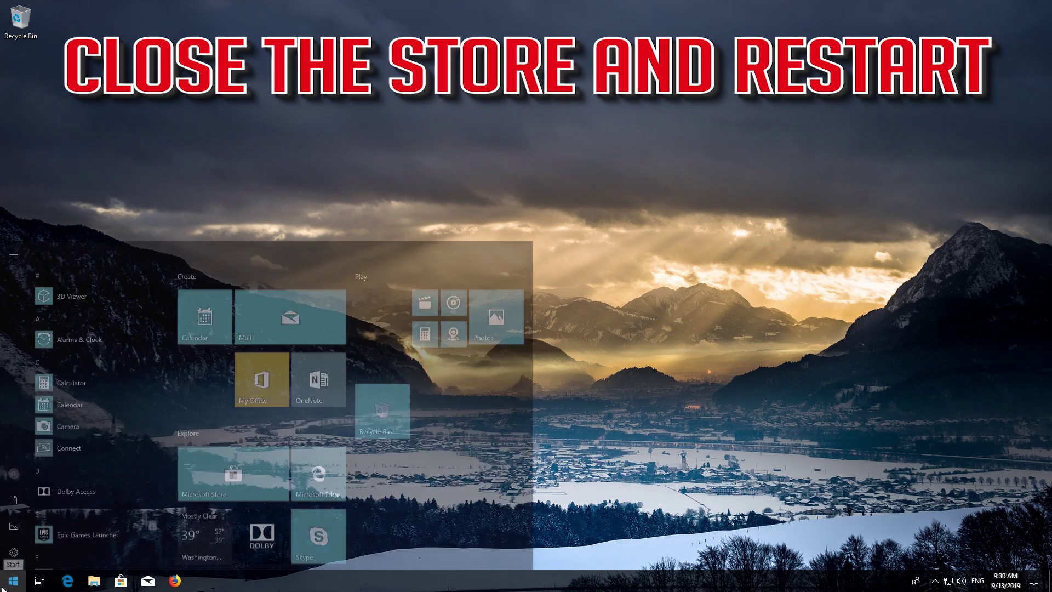
pyautogui.click(12, 558)
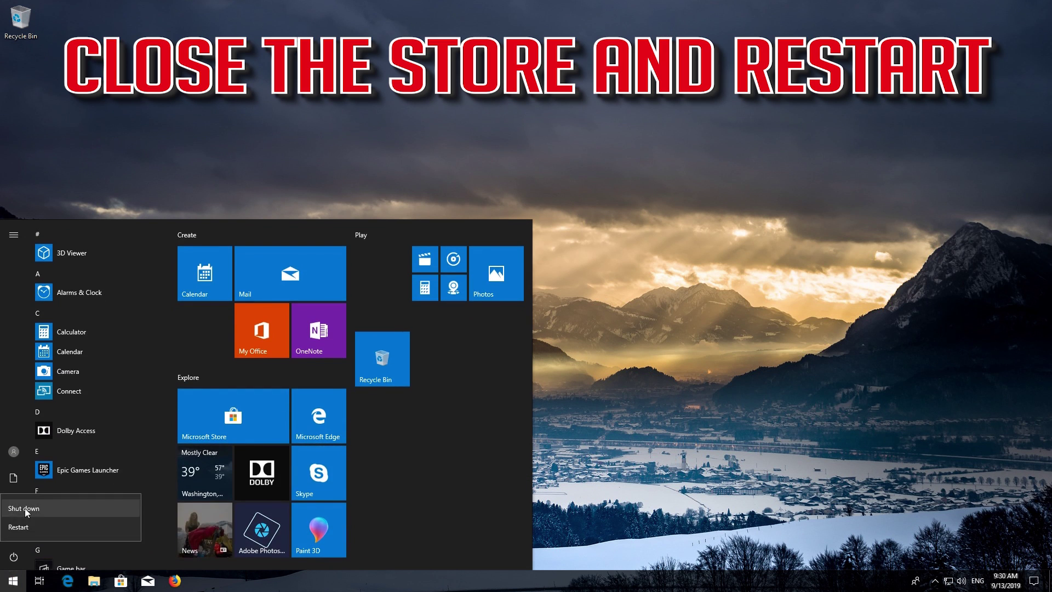
pyautogui.click(26, 526)
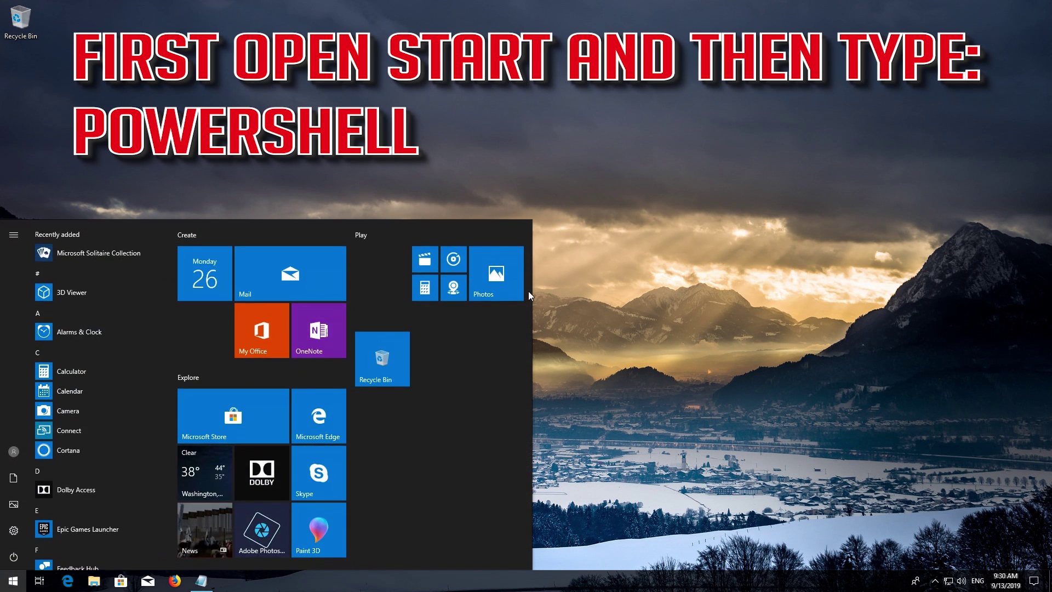
# Step: Search 'poweshell' and launch Windows PowerShell as administrator, approving the UAC prompt
pyautogui.write('poweshell')
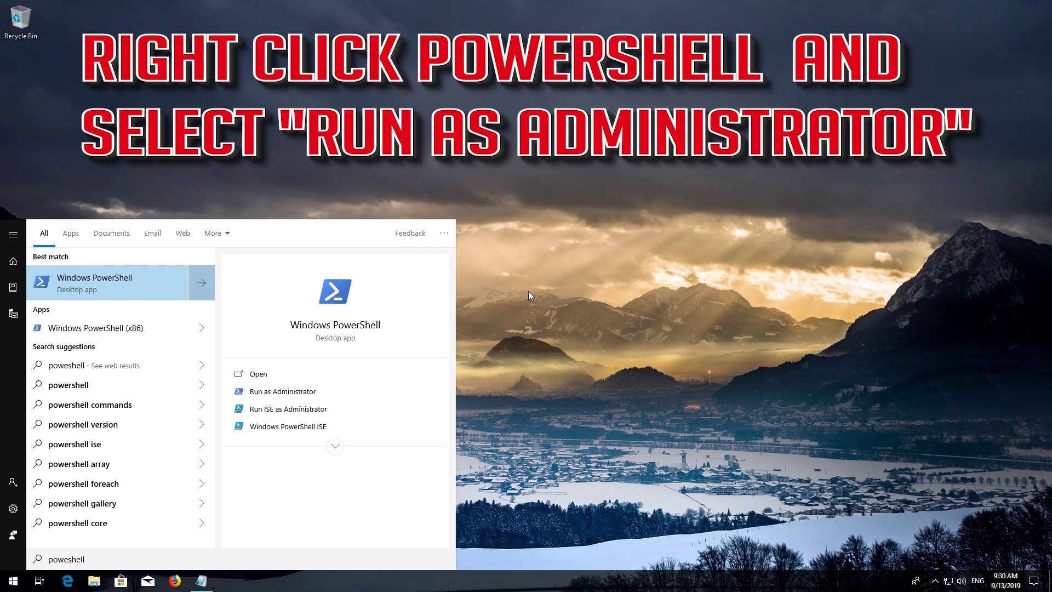
pyautogui.rightClick(137, 279)
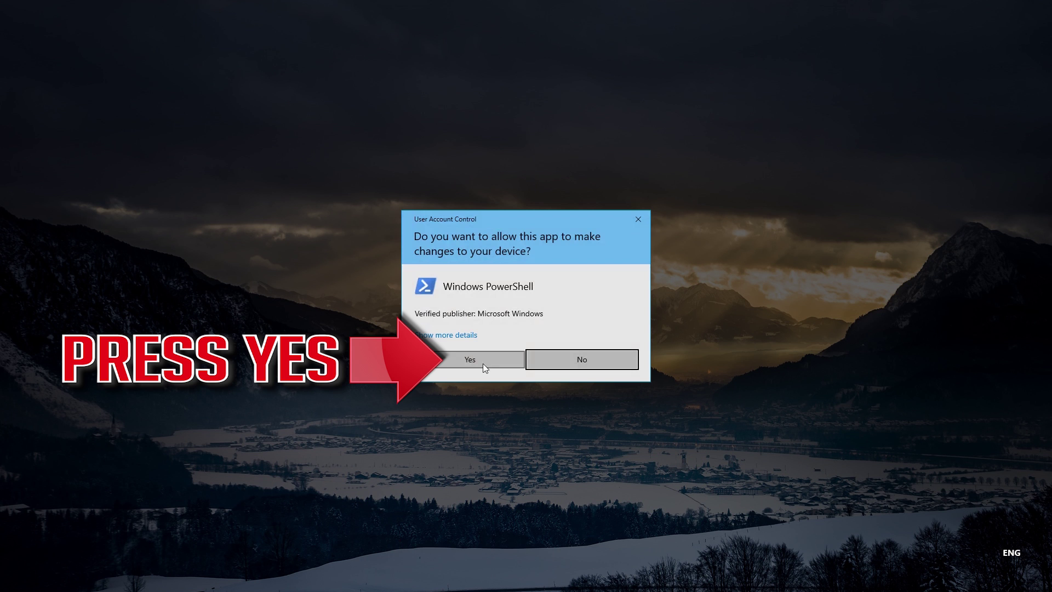
pyautogui.click(460, 363)
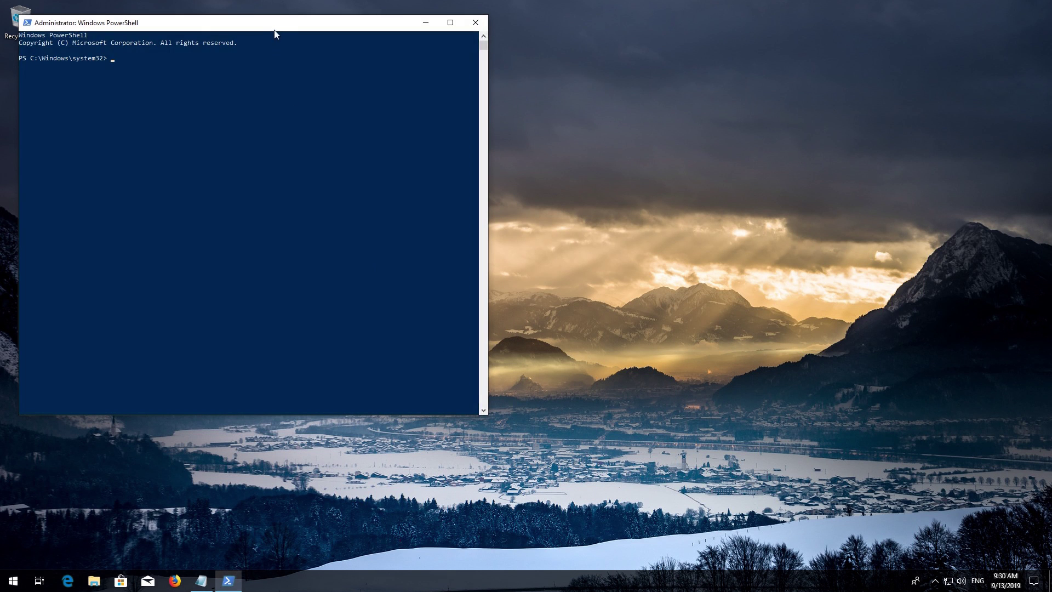
# Step: Copy the full Get-AppXPackage command line from Notepad, then minimize Notepad behind PowerShell
pyautogui.moveTo(275, 34); pyautogui.dragTo(476, 56)
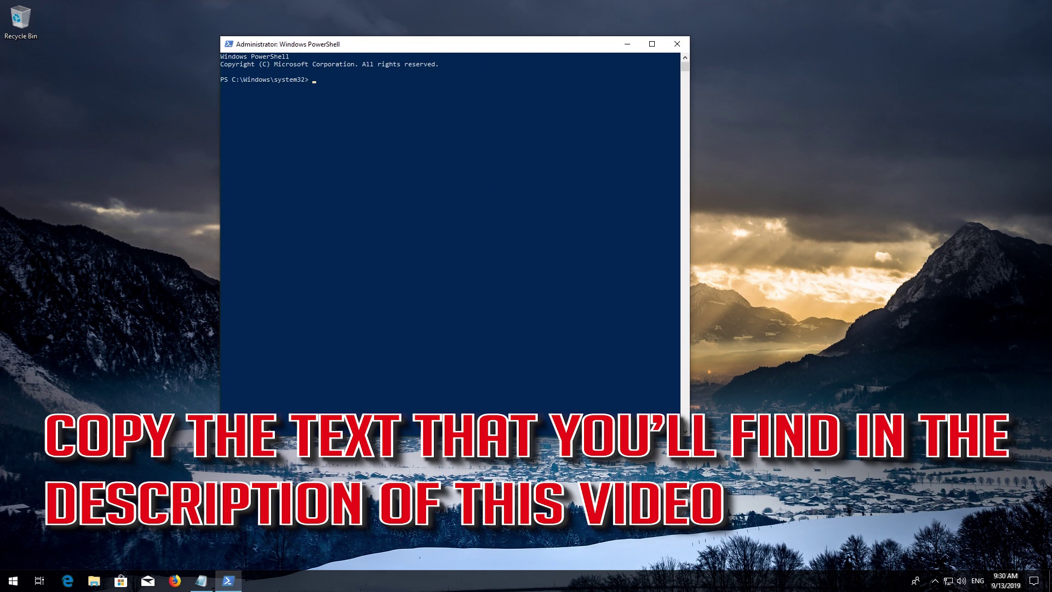
pyautogui.click(202, 581)
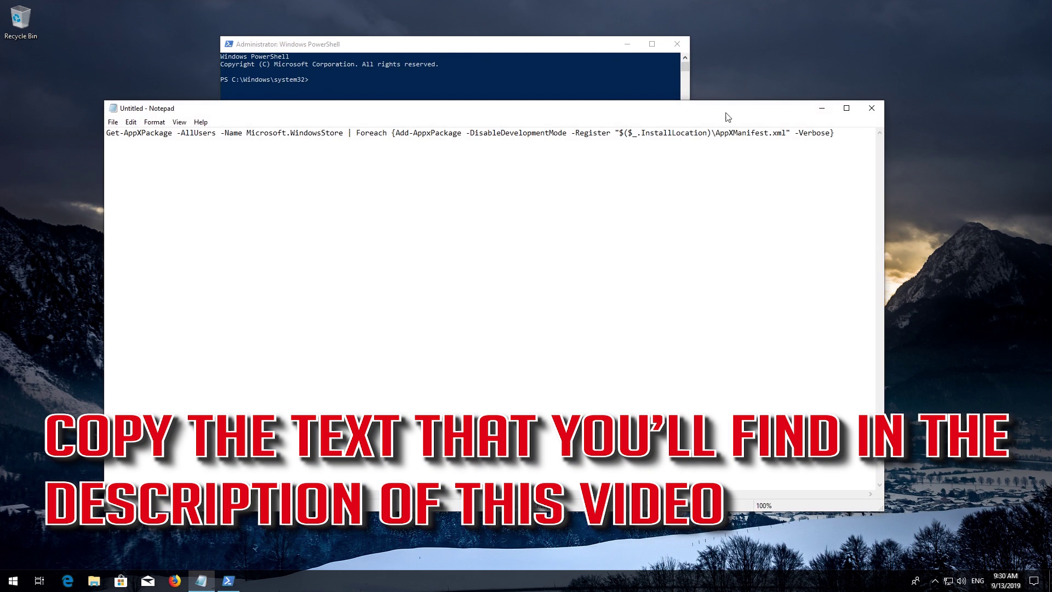
pyautogui.moveTo(834, 132); pyautogui.dragTo(70, 129)
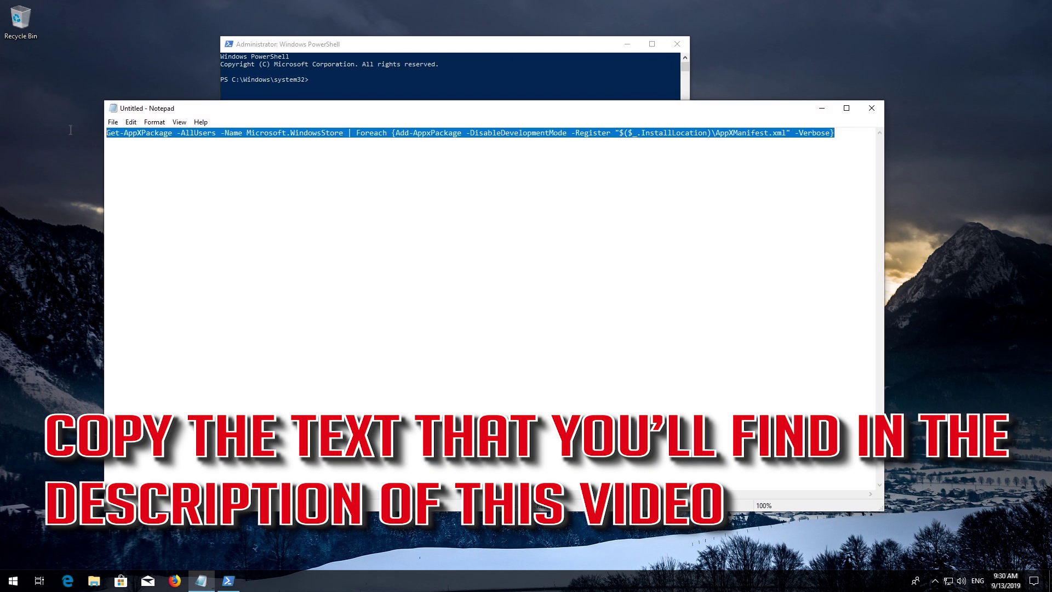
pyautogui.rightClick(116, 133)
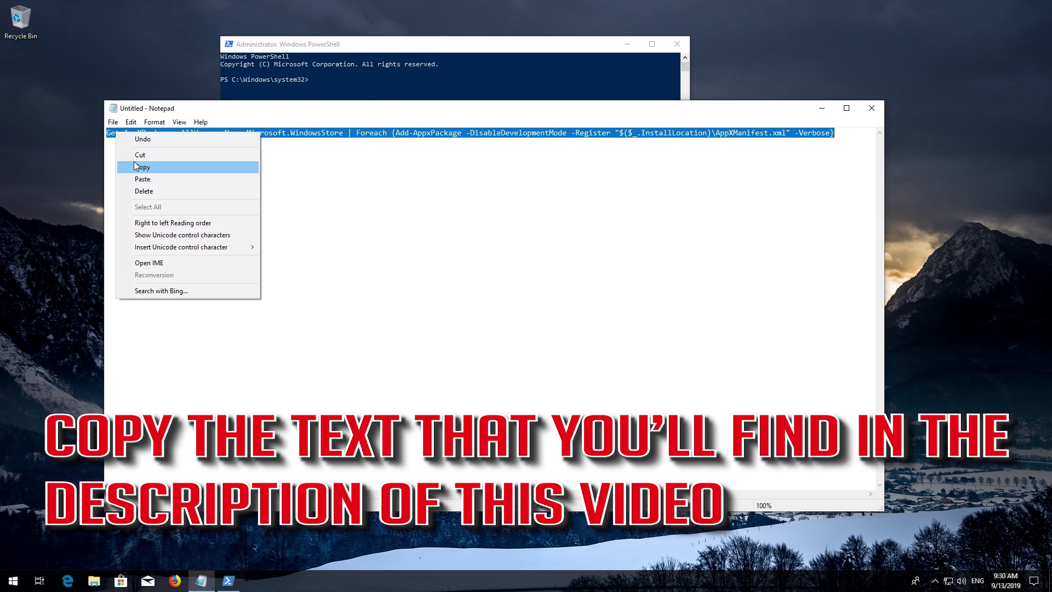
pyautogui.click(140, 166)
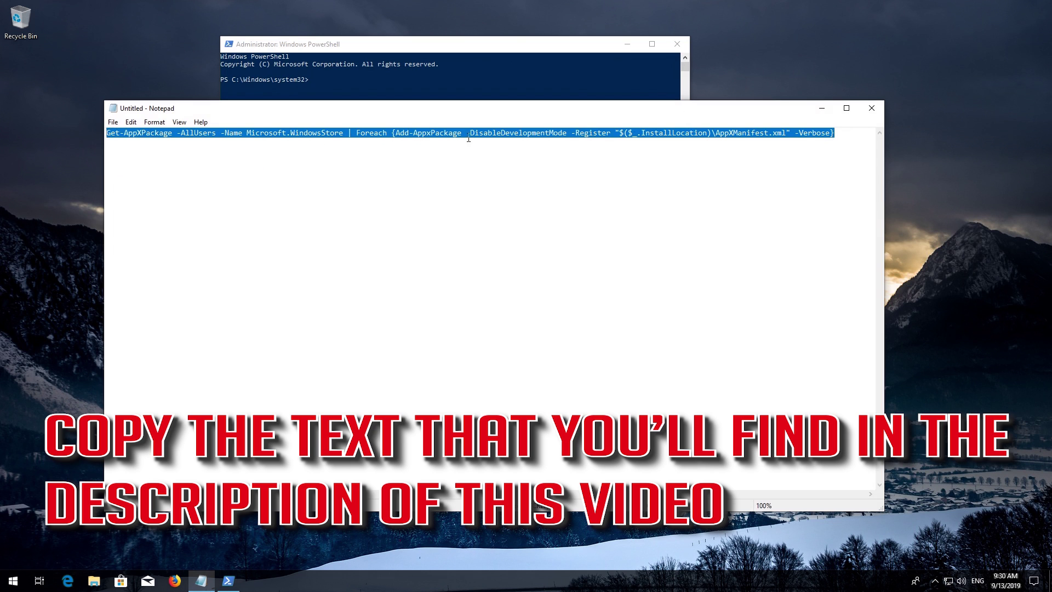
pyautogui.click(822, 108)
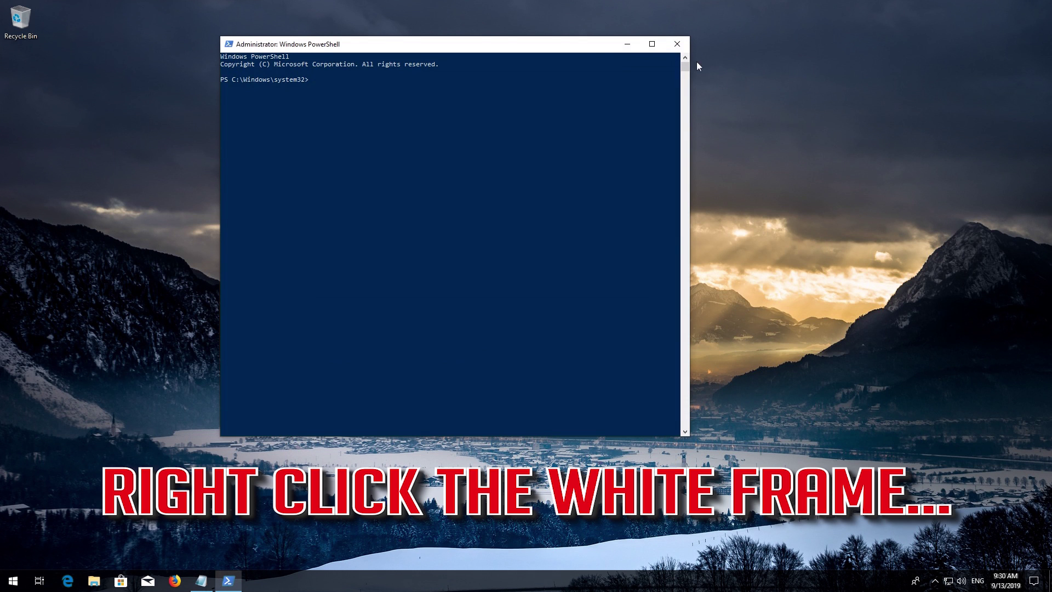
# Step: Paste and run the Get-AppXPackage Store re-registration command, then close PowerShell with exit
pyautogui.rightClick(478, 45)
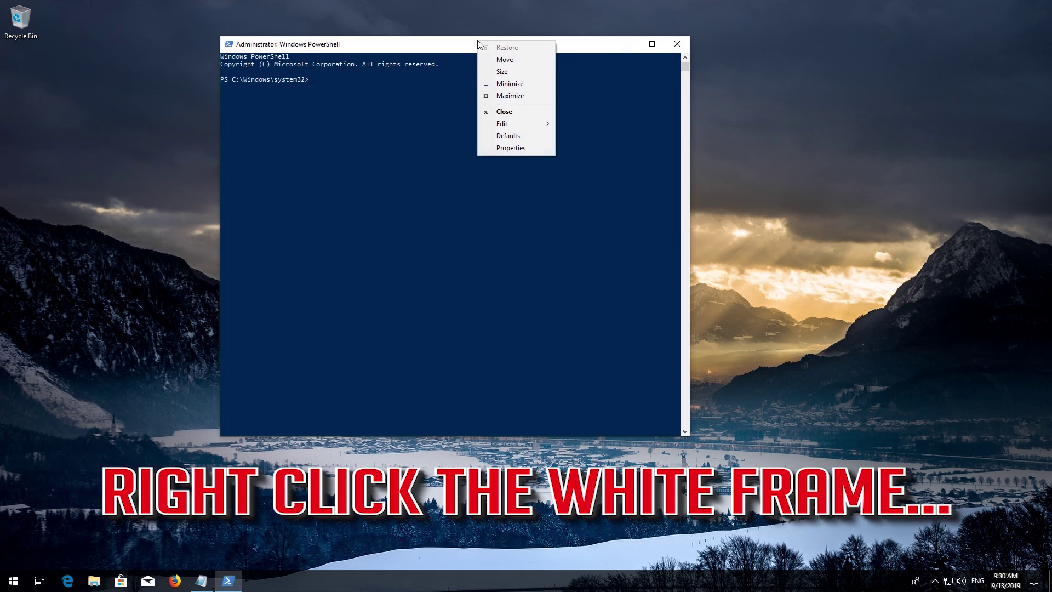
pyautogui.click(503, 125)
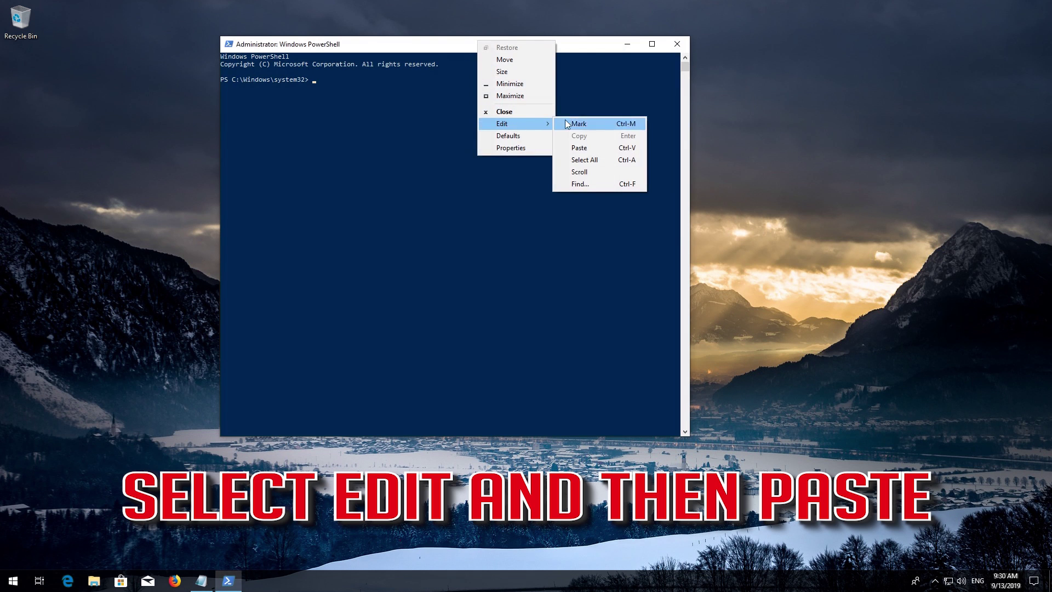
pyautogui.click(599, 151)
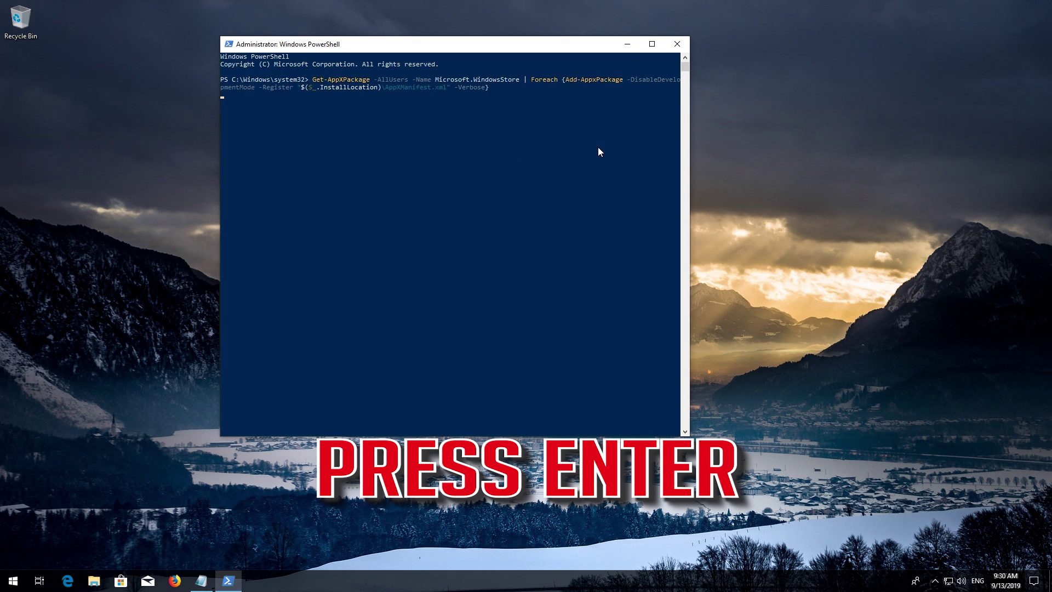
pyautogui.press('Return')
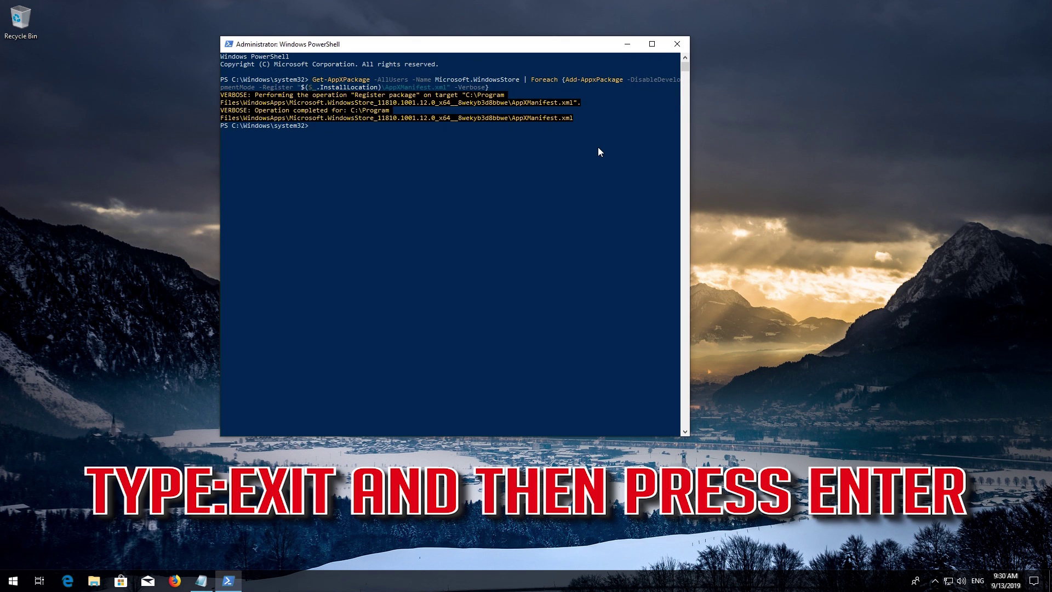
pyautogui.write('exit')
pyautogui.press('Return')
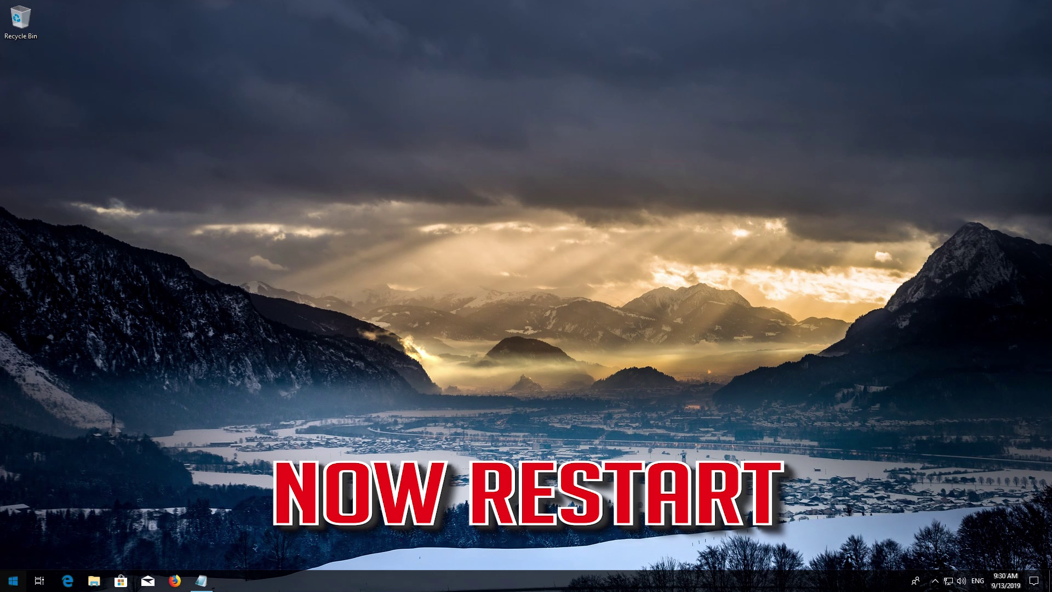
# Step: Restart Windows using the Start menu's Power > Restart option
pyautogui.press('super')
pyautogui.click(8, 561)
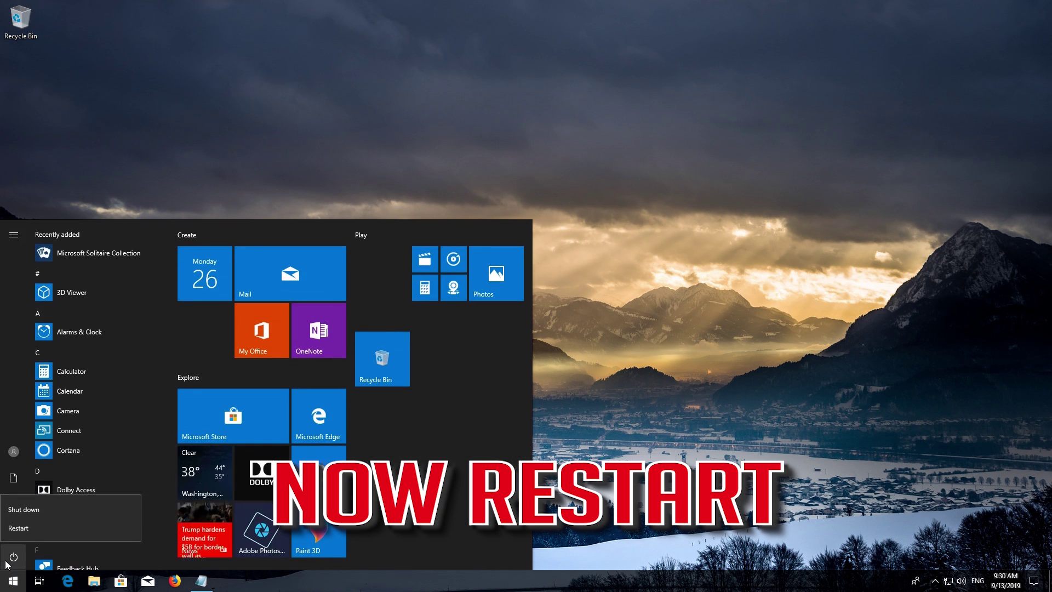
pyautogui.click(25, 530)
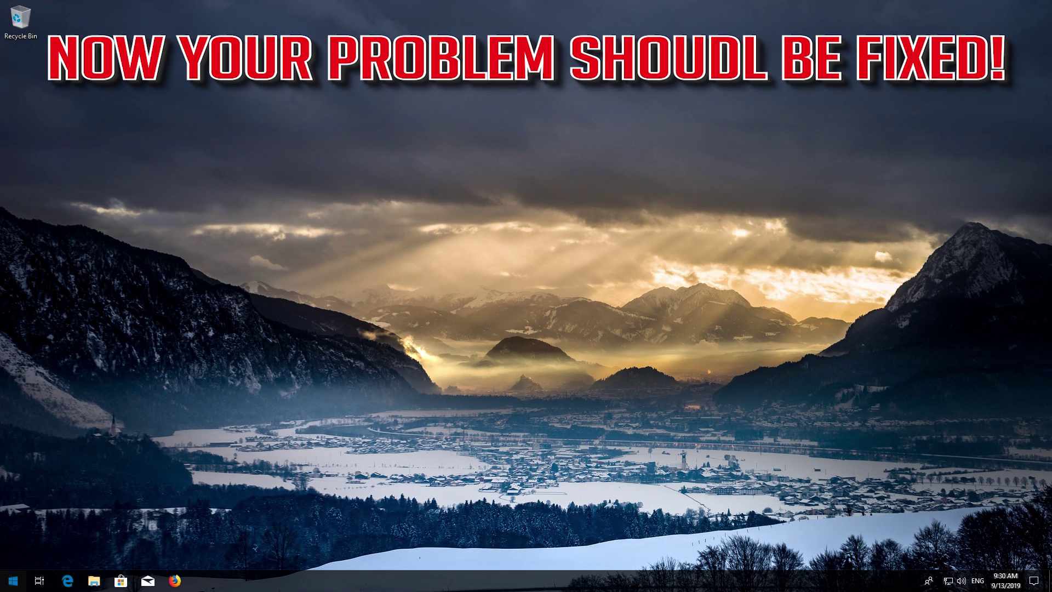
# Step: Launch Microsoft Store from its Start menu tile to check it opens on Home
pyautogui.click(13, 580)
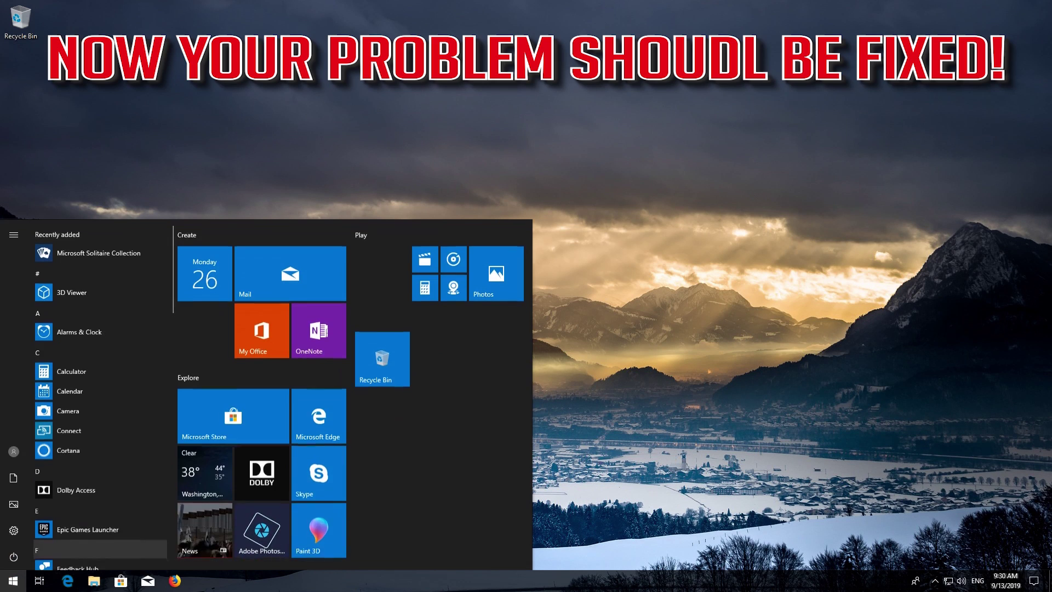
pyautogui.click(193, 433)
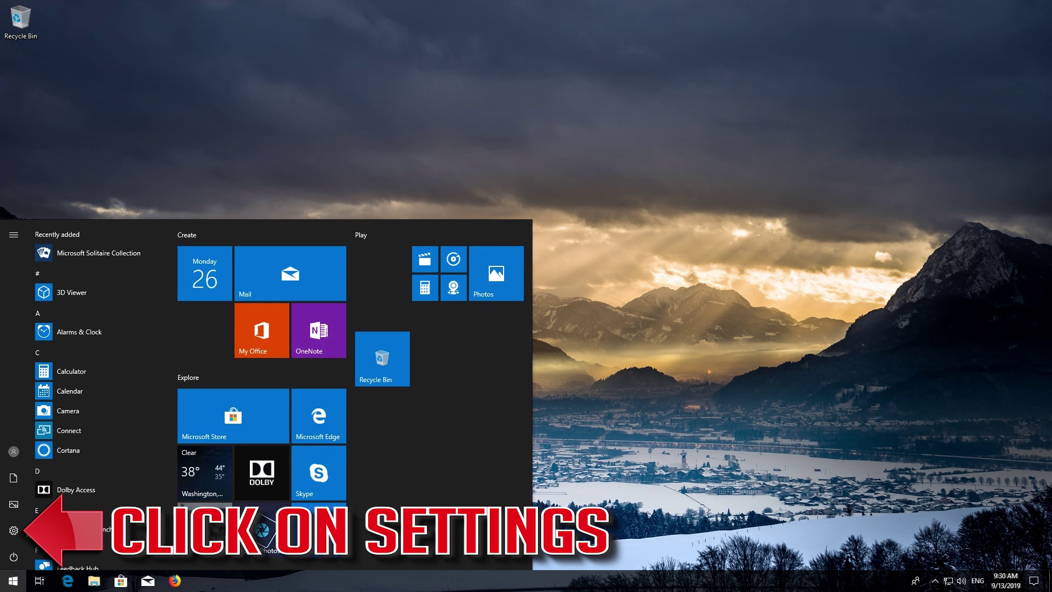
# Step: Go to Settings > Apps > Apps & features and select the Microsoft Store entry
pyautogui.click(15, 530)
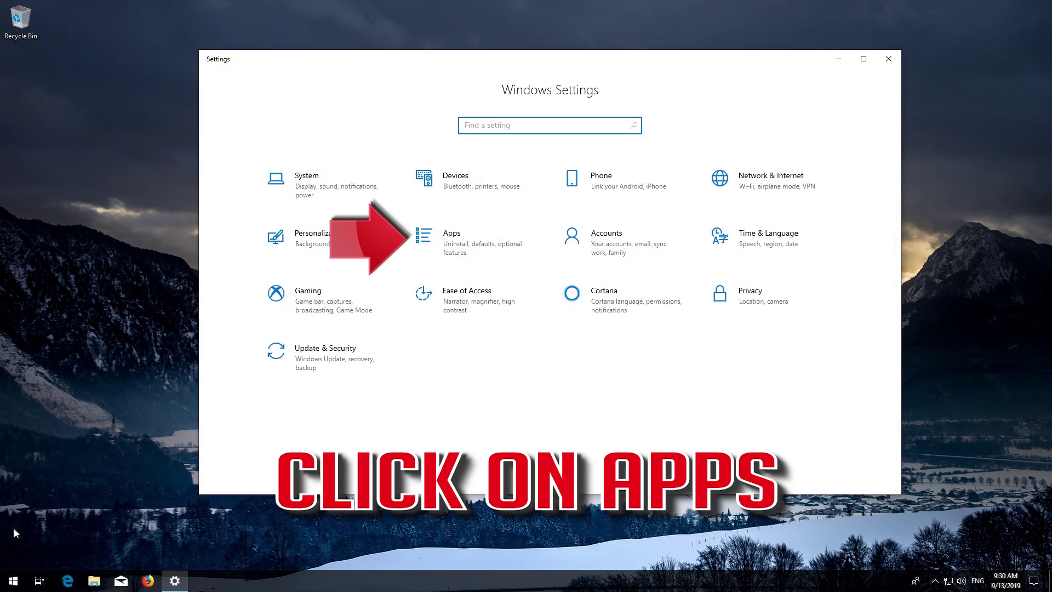
pyautogui.click(474, 245)
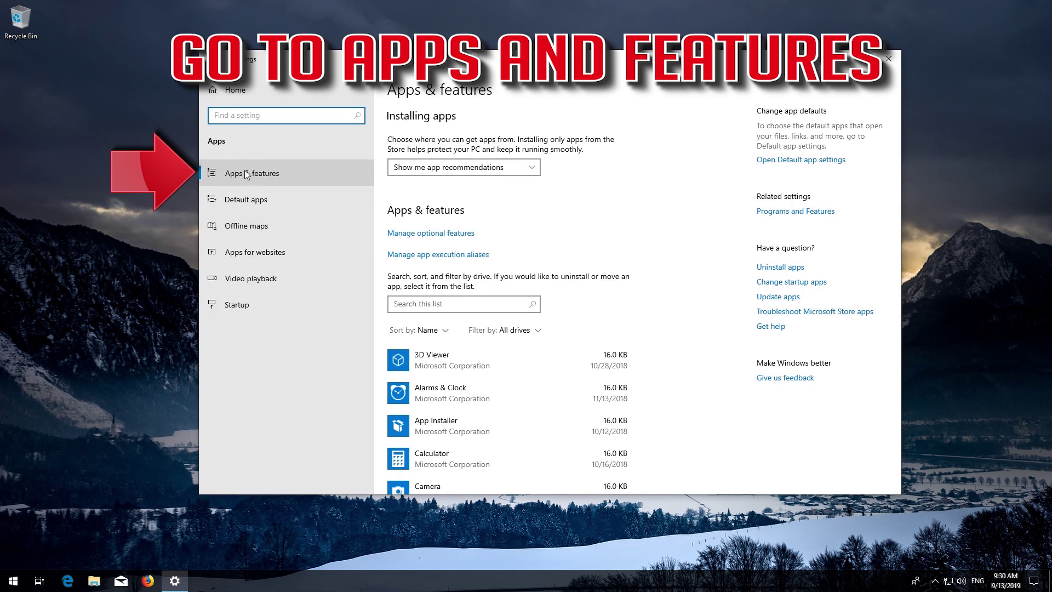
pyautogui.click(285, 173)
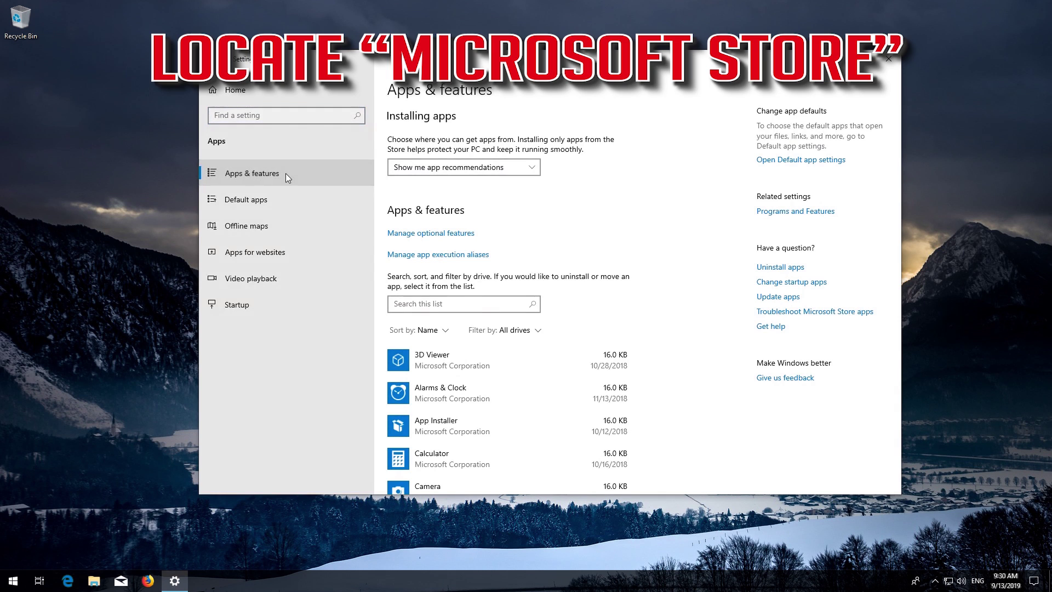
pyautogui.scroll(-10, 434, 247)
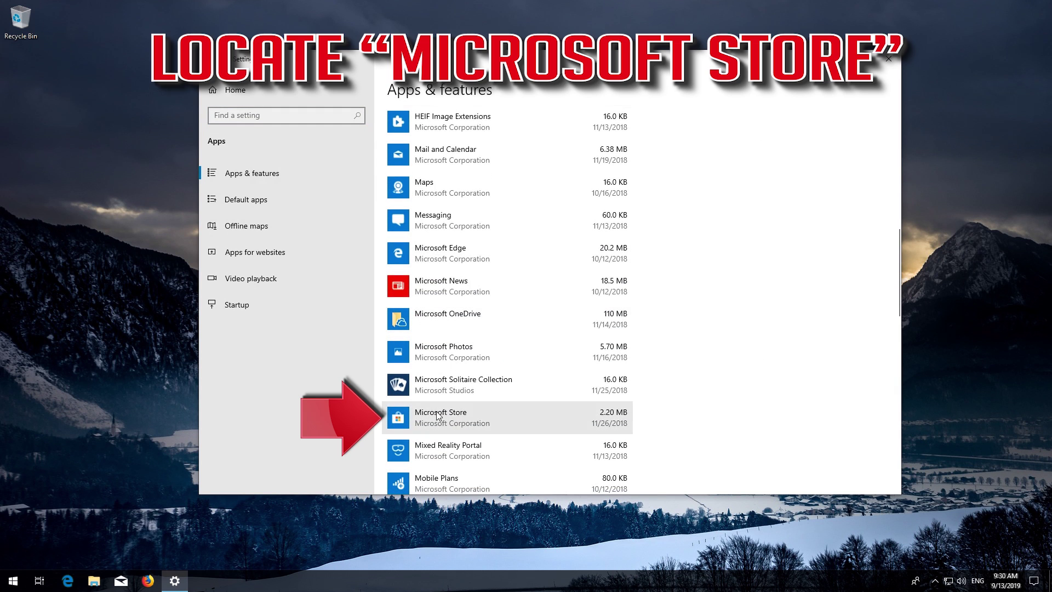
pyautogui.click(517, 414)
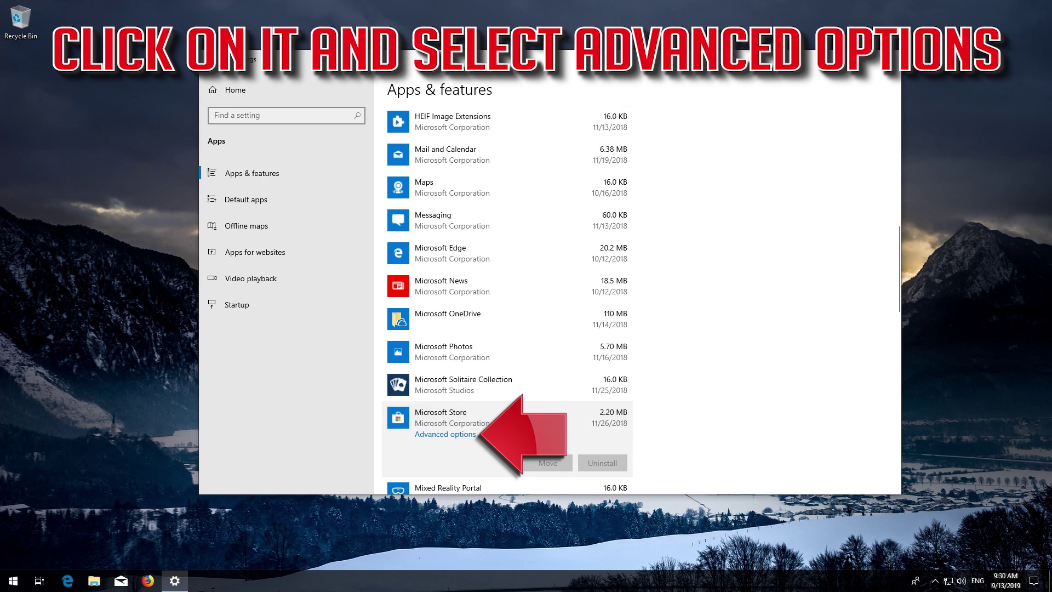
# Step: Open Microsoft Store's Advanced options and reset the app, confirming deletion of its data
pyautogui.click(442, 434)
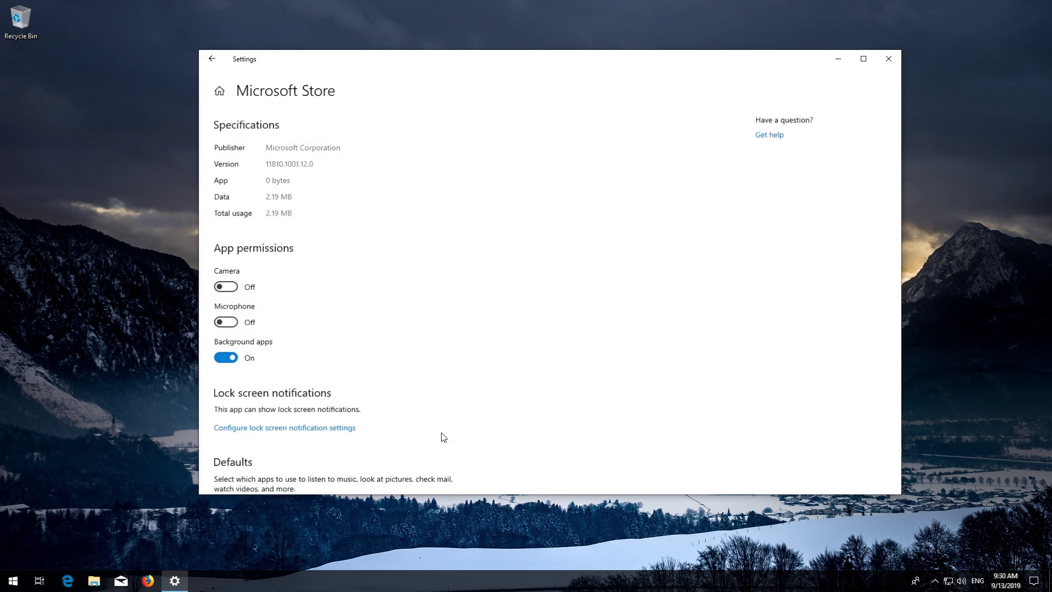
pyautogui.scroll(-2, 437, 405)
pyautogui.scroll(-5, 437, 398)
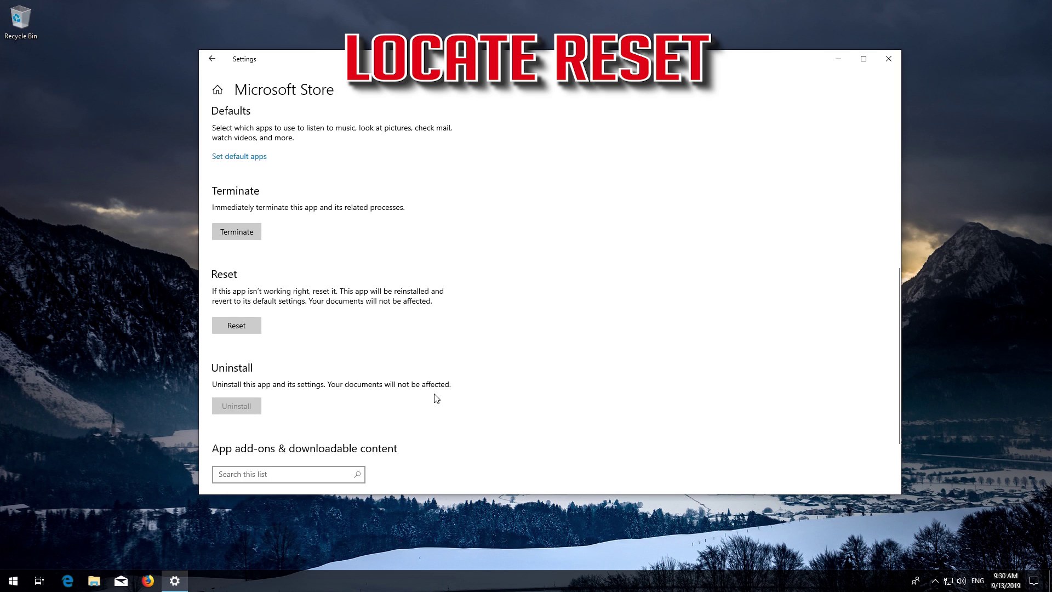
pyautogui.scroll(-1, 437, 399)
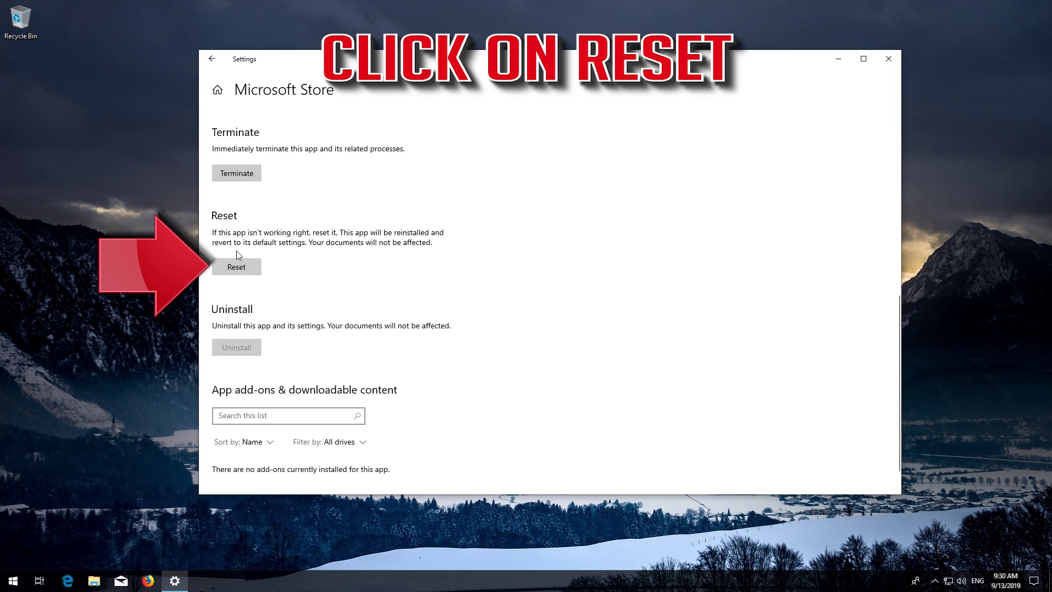
pyautogui.click(225, 267)
pyautogui.click(229, 265)
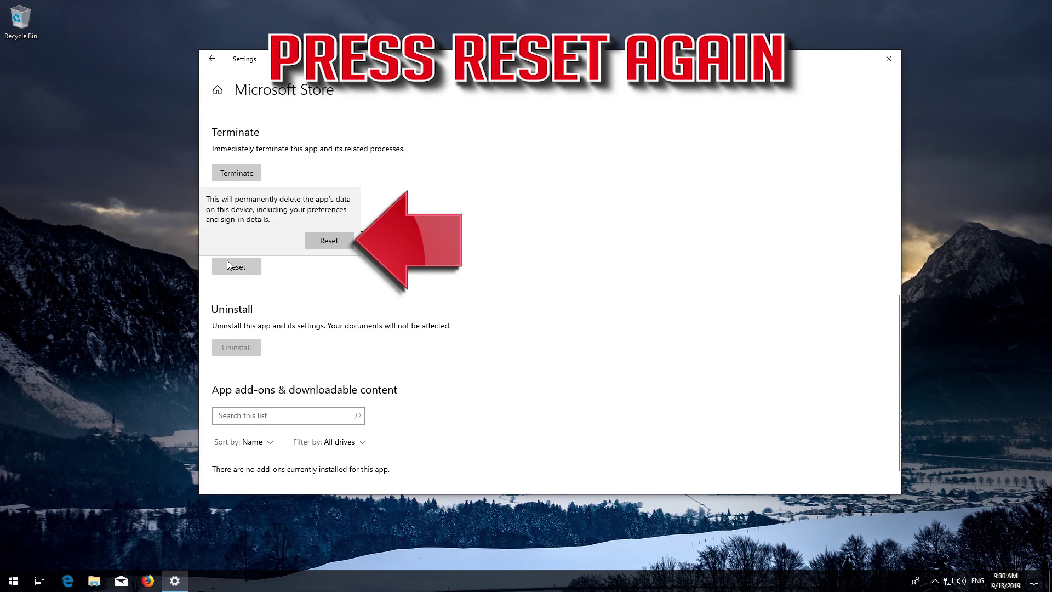
pyautogui.click(330, 241)
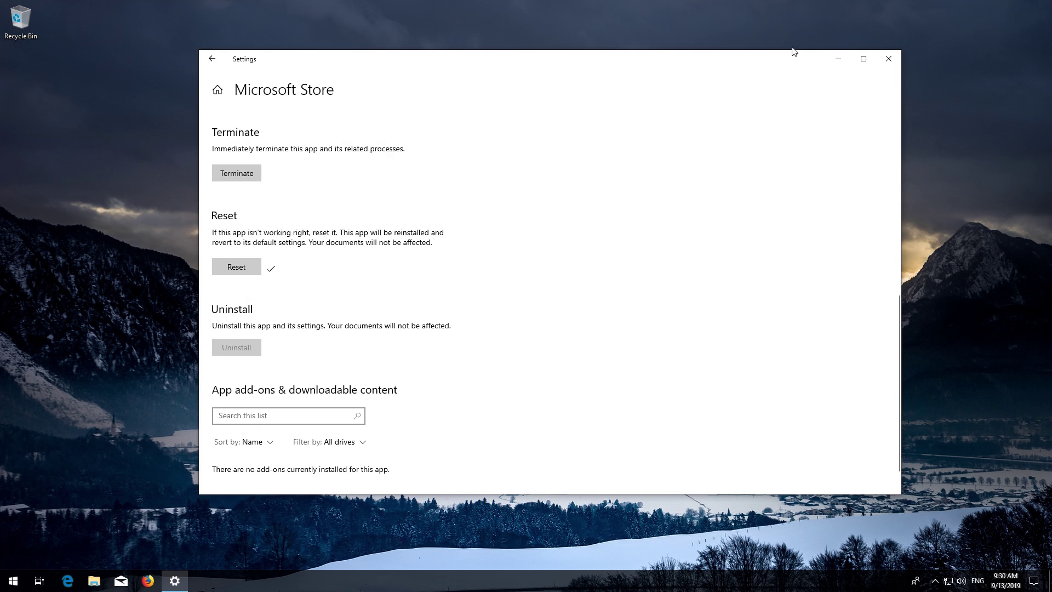
# Step: Close Settings and relaunch Microsoft Store from Start to verify its Home page loads
pyautogui.click(888, 57)
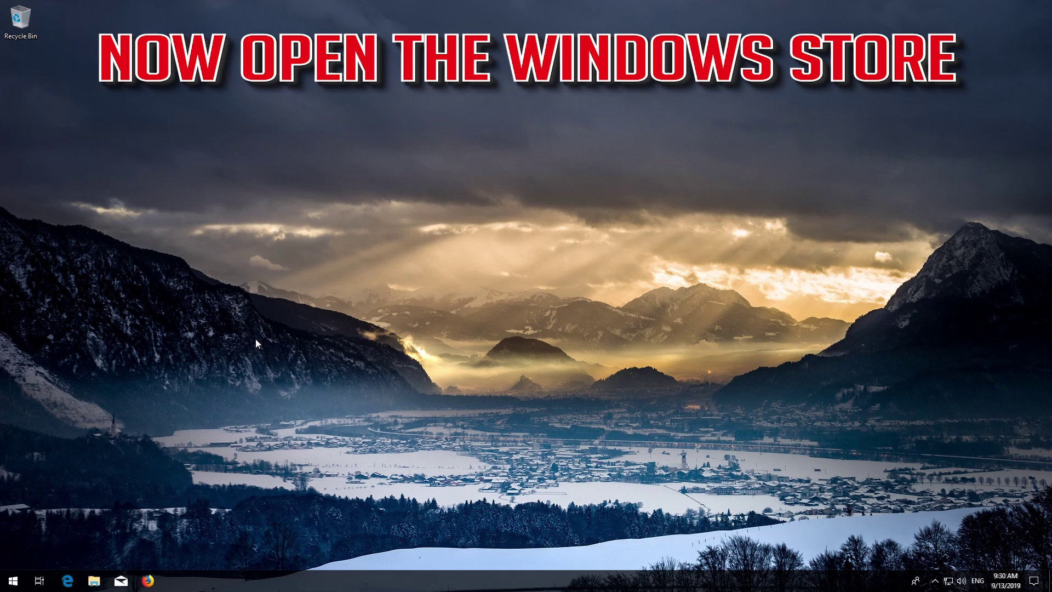
pyautogui.click(2, 586)
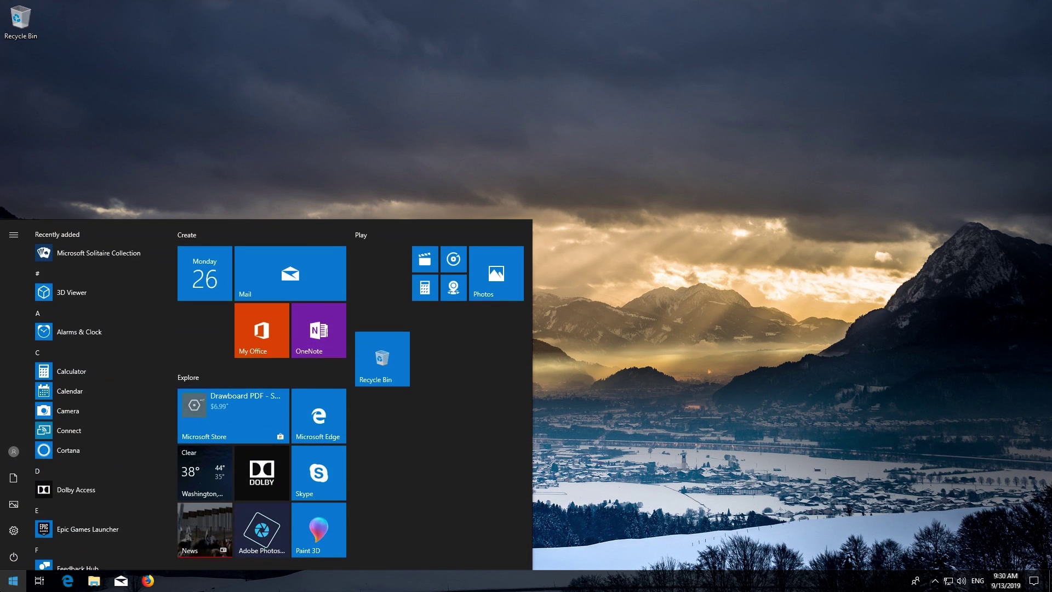
pyautogui.click(235, 400)
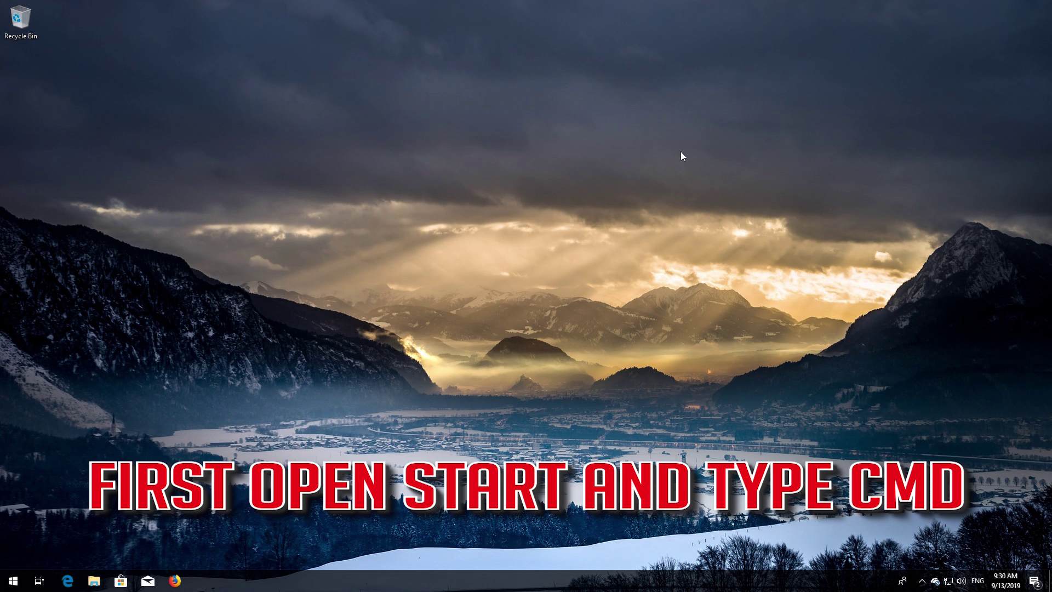
# Step: Search for cmd and launch Command Prompt as administrator
pyautogui.press('super')
pyautogui.write('cmd')
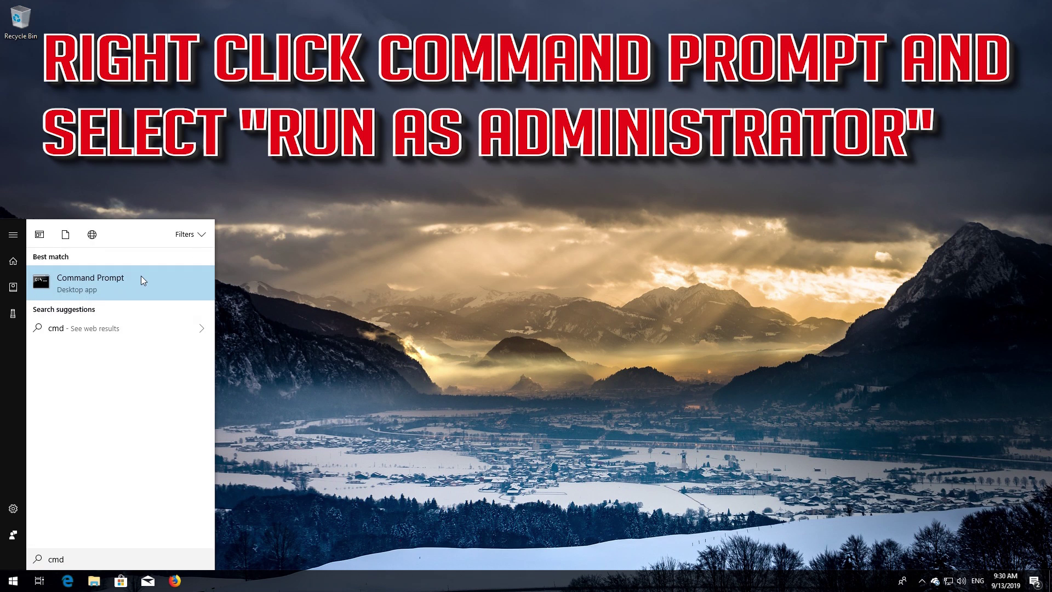
pyautogui.rightClick(141, 280)
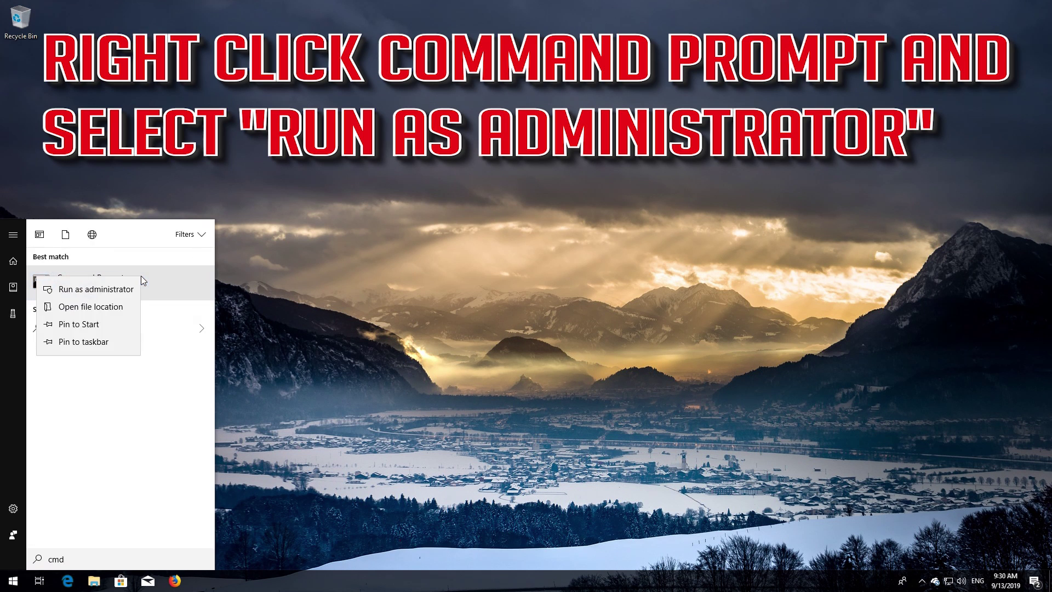
pyautogui.click(74, 291)
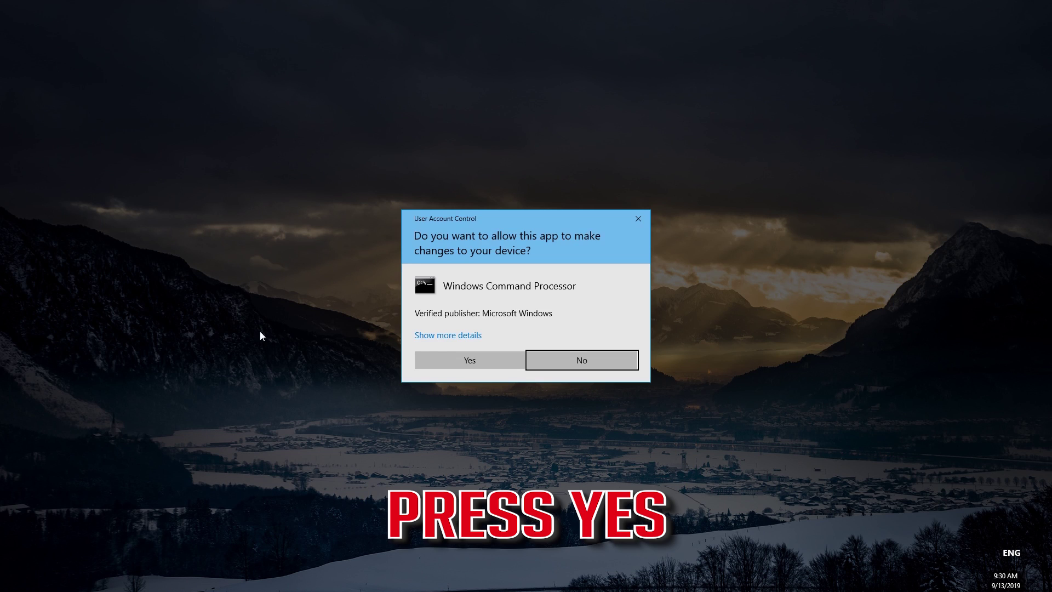
# Step: Approve the UAC prompt, run 'SC config wuauserv start=auto', then type 'SC config bits start=auto'
pyautogui.click(473, 361)
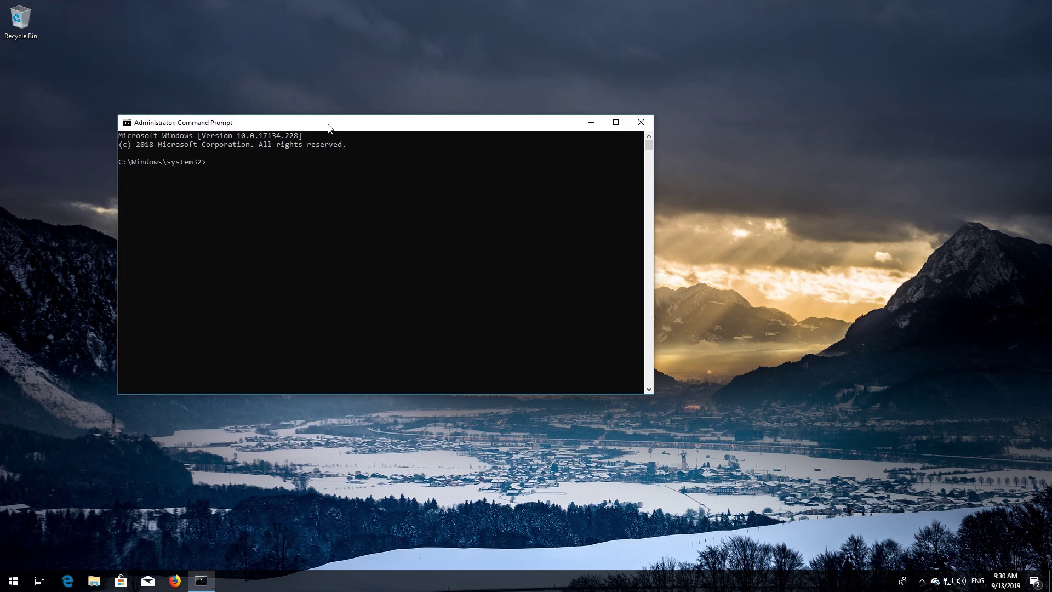
pyautogui.moveTo(326, 129); pyautogui.dragTo(475, 165)
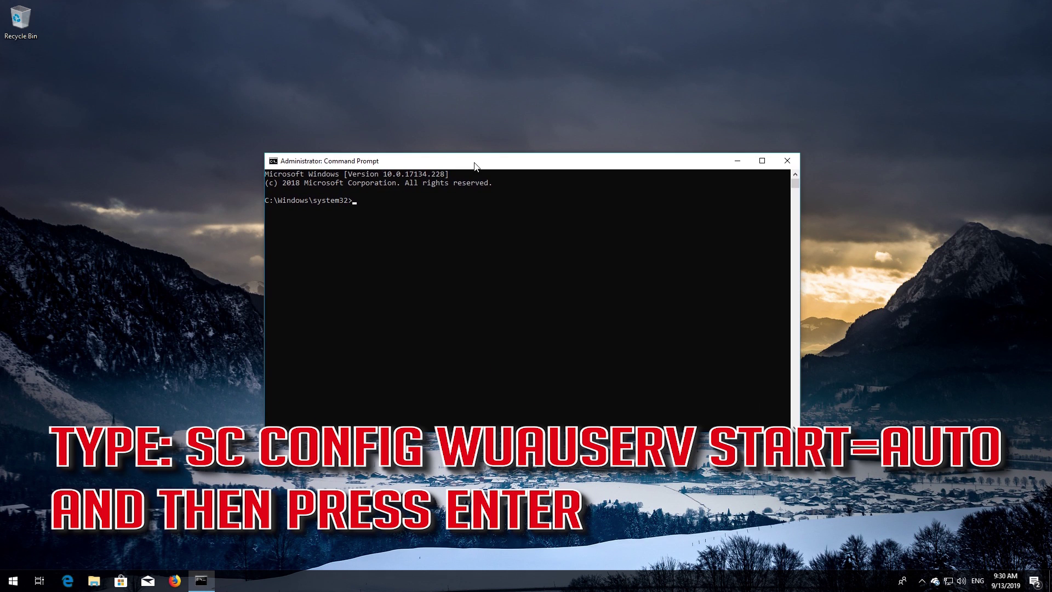
pyautogui.write('SC config wuauserv start=auto')
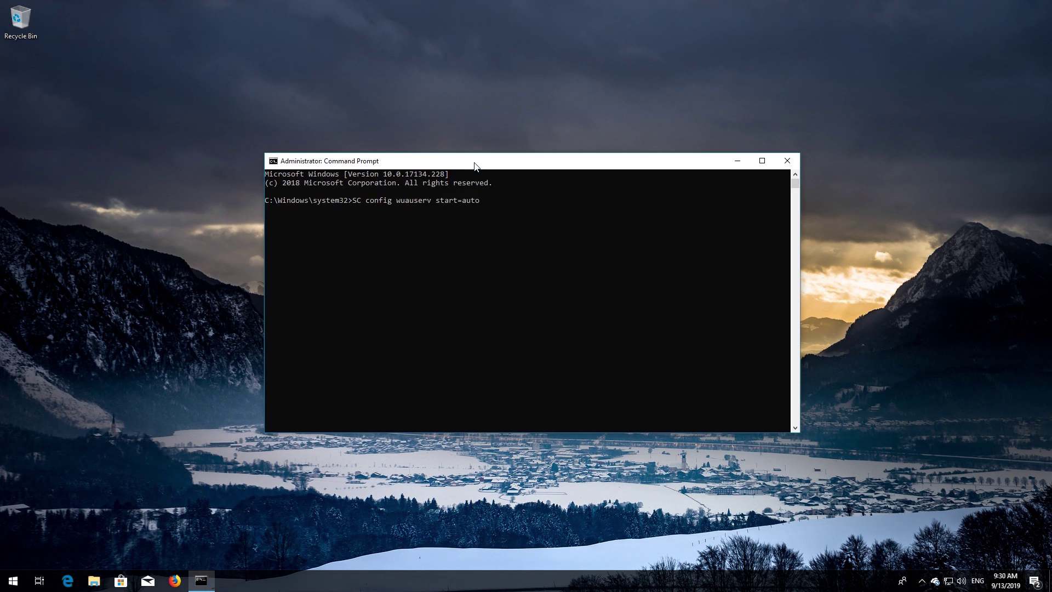
pyautogui.press('Return')
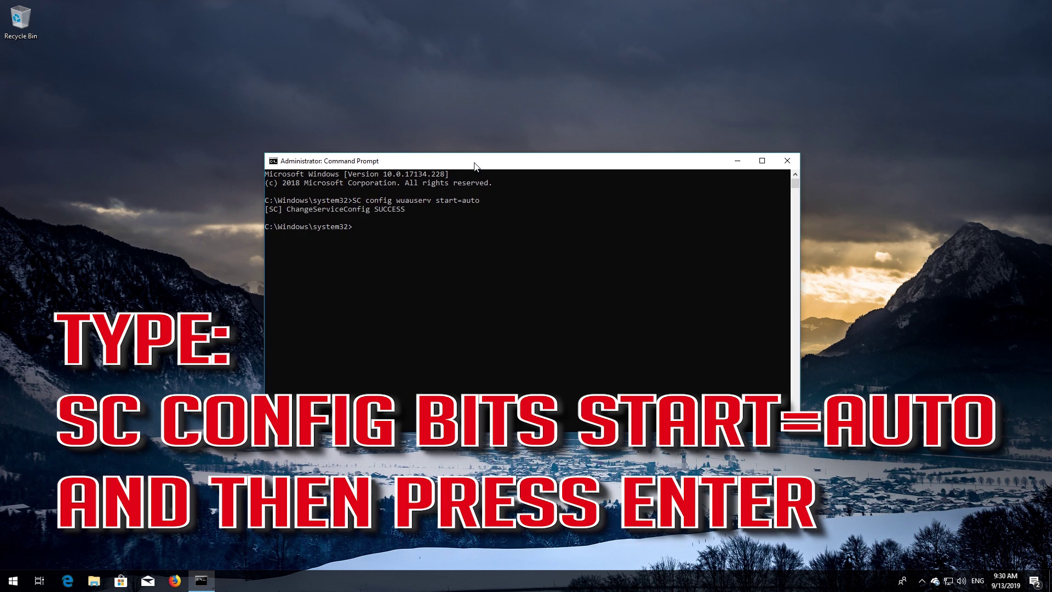
pyautogui.write('SC config bits start=auto')
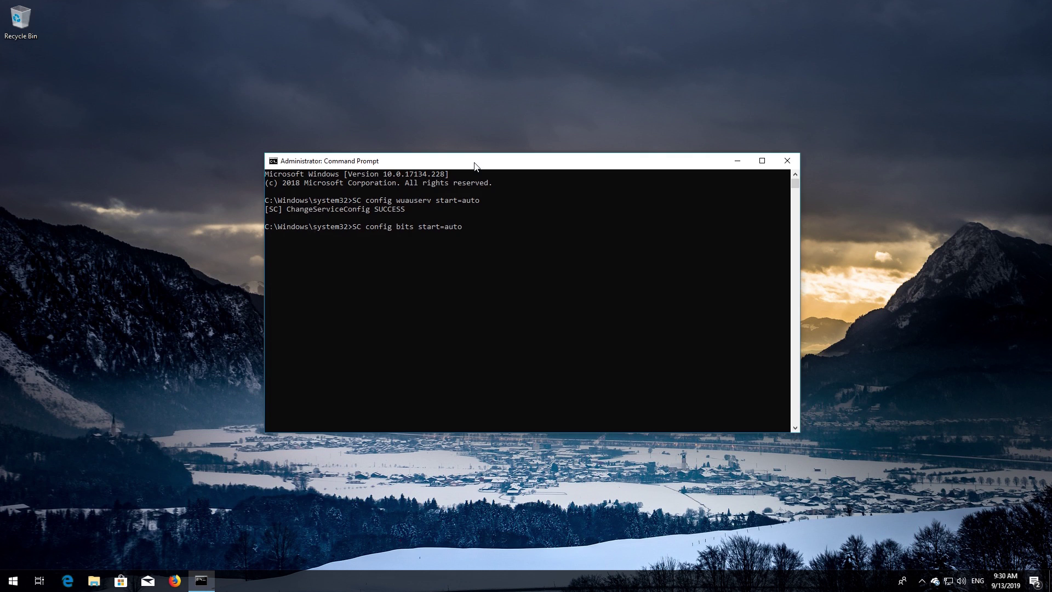
# Step: Set bits, cryptsvc and trustedinstaller to start=auto with SC config, then type exit
pyautogui.press('Return')
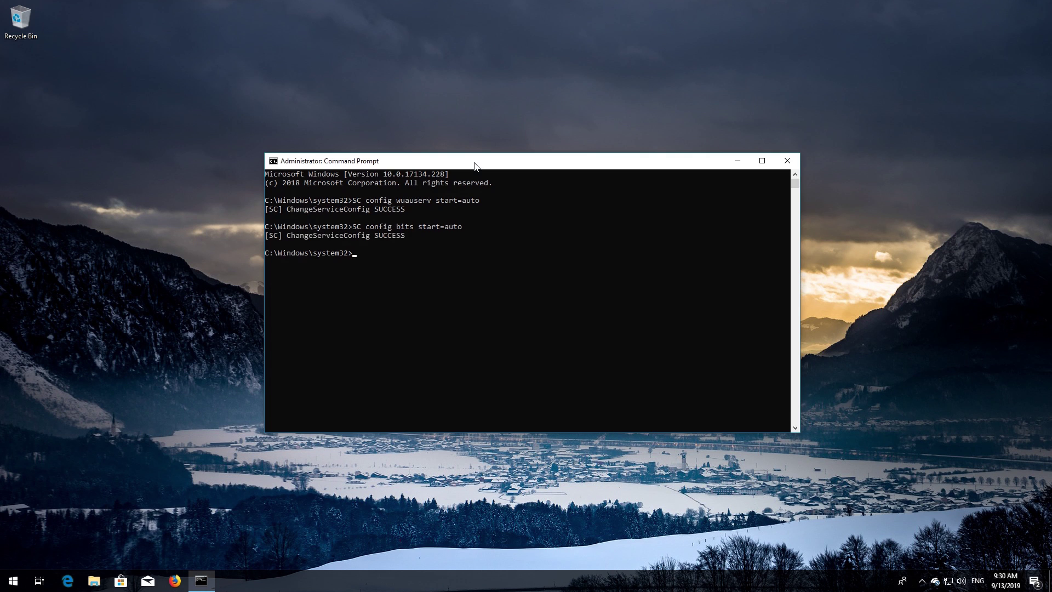
pyautogui.write('S')
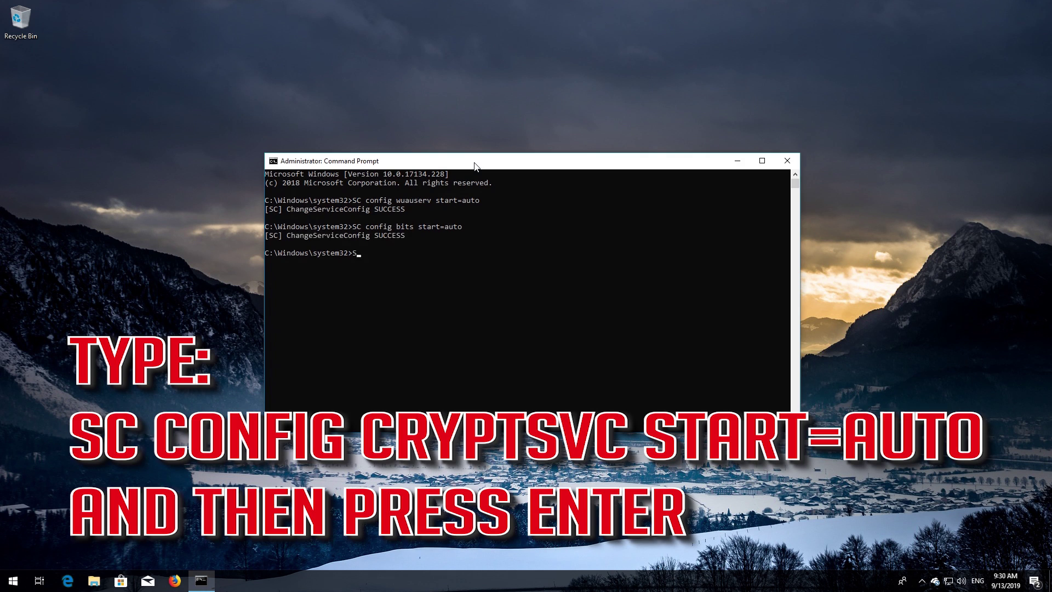
pyautogui.write('C config cryptsvc start=auto')
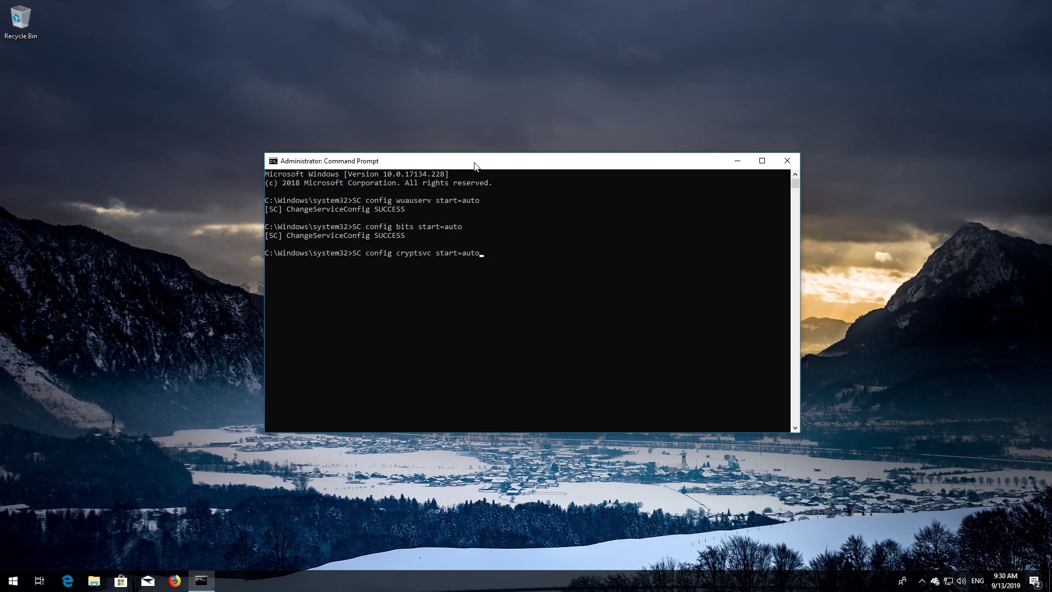
pyautogui.press('Return')
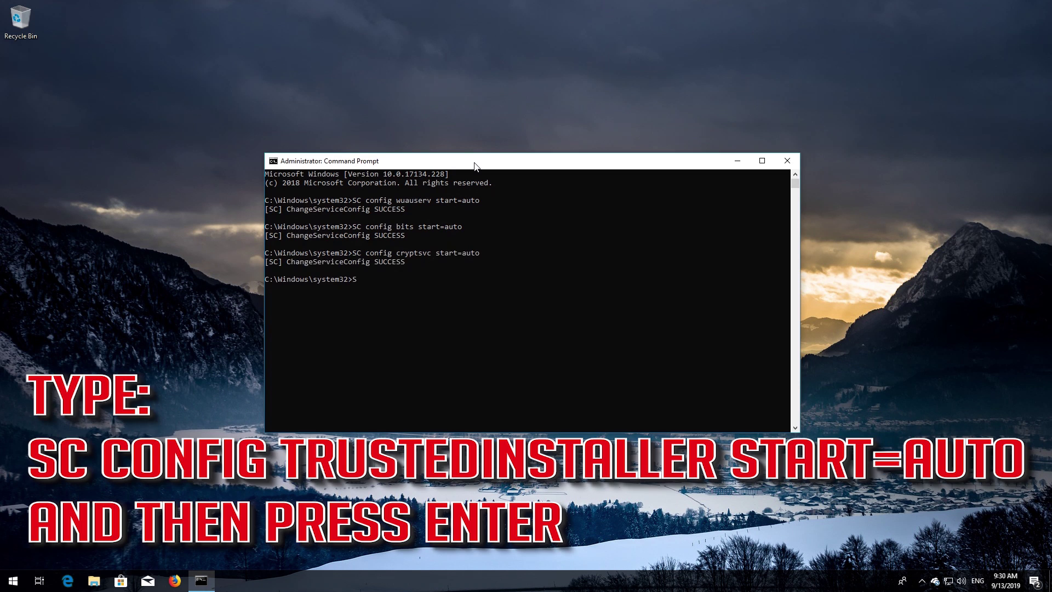
pyautogui.write('SC config trustedinstaller start=auto')
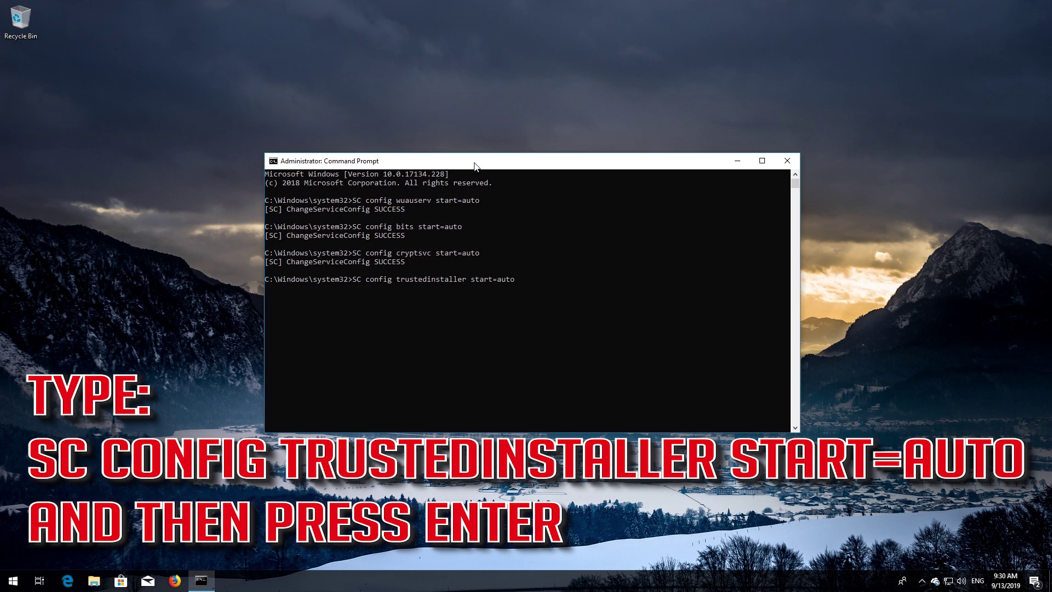
pyautogui.press('Return')
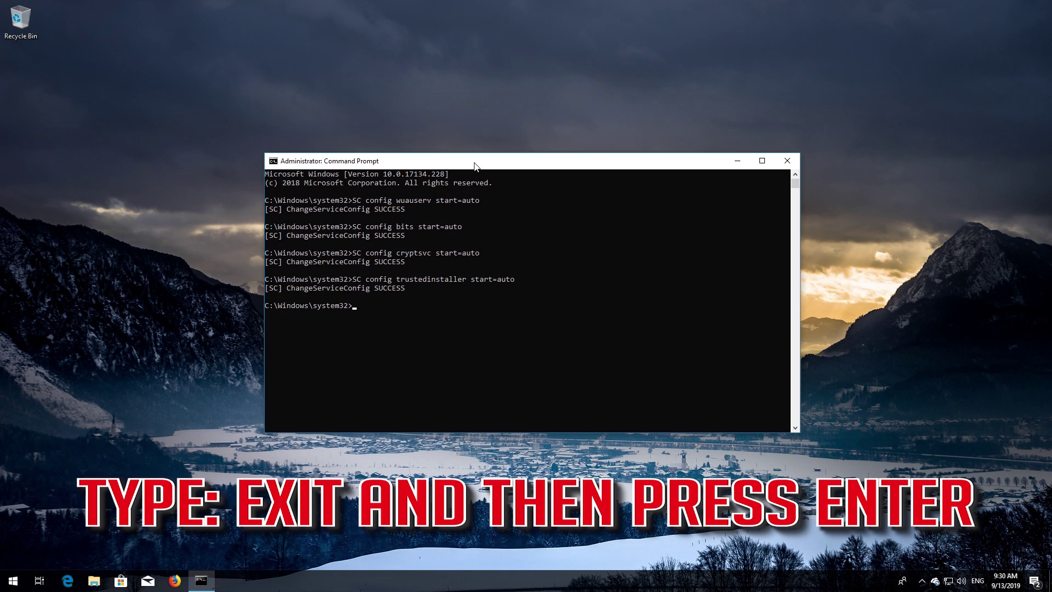
pyautogui.write('exit')
# Step: Close Command Prompt and restart the PC from the Start menu's power options
pyautogui.press('Return')
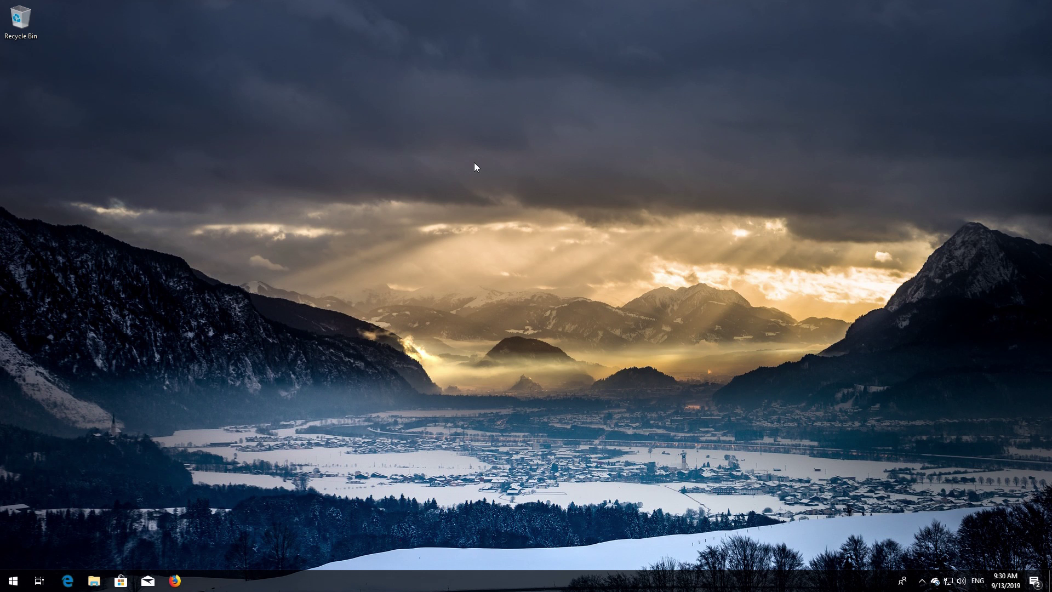
pyautogui.press('super')
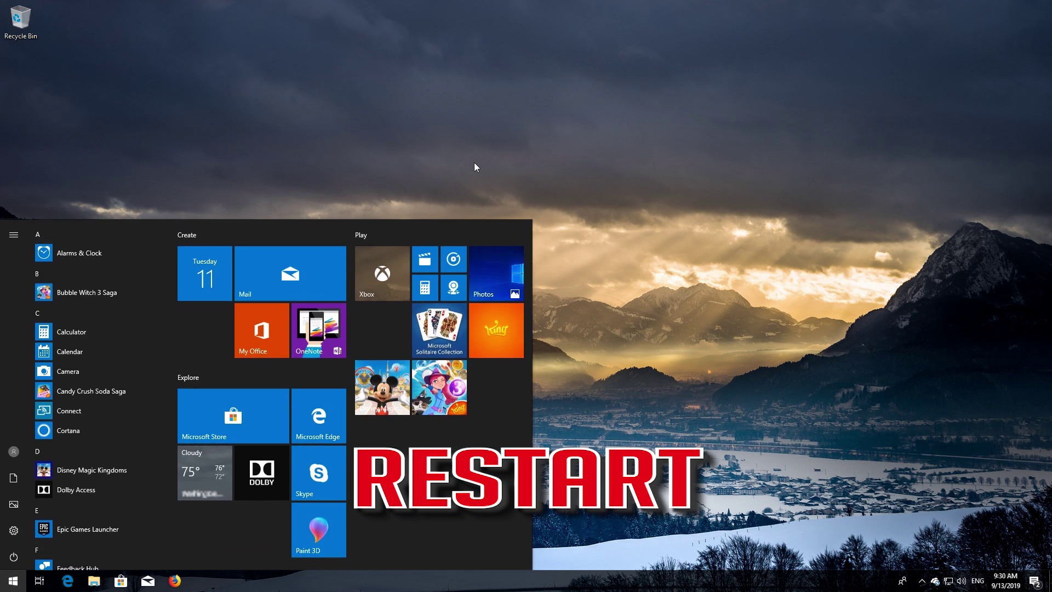
pyautogui.click(13, 556)
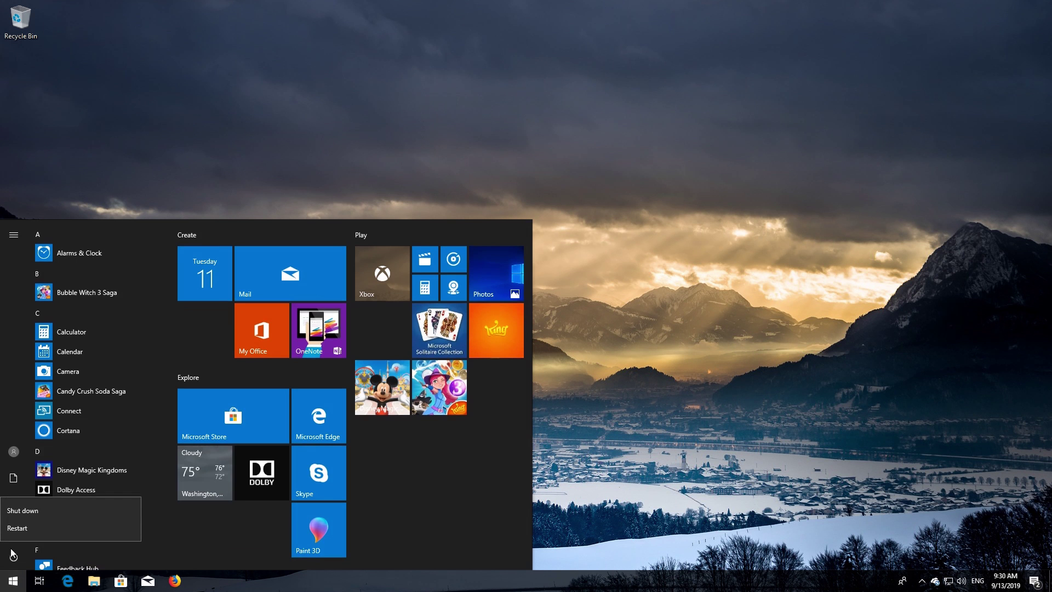
pyautogui.click(18, 528)
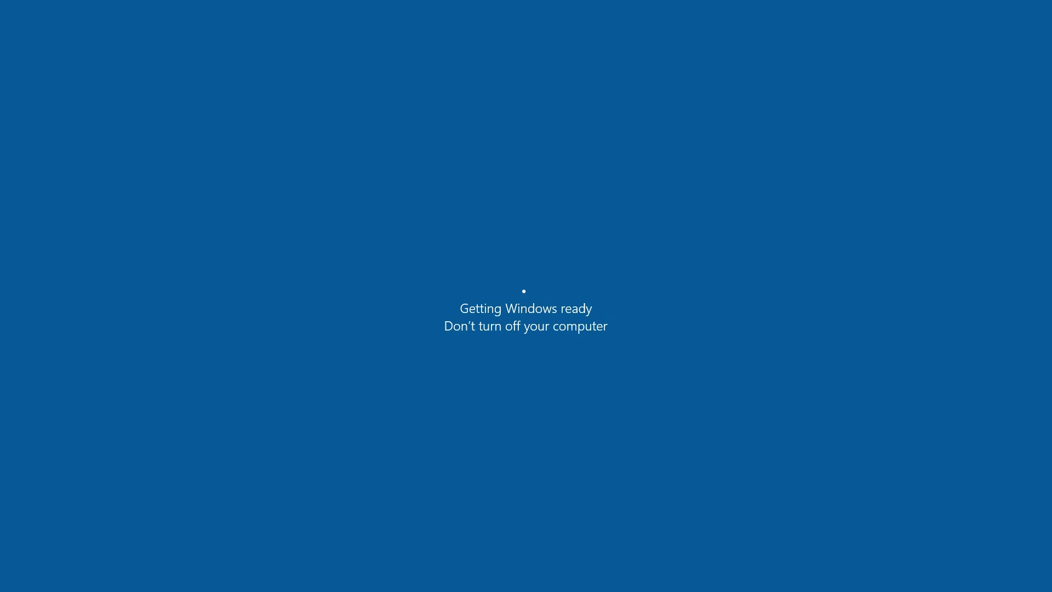